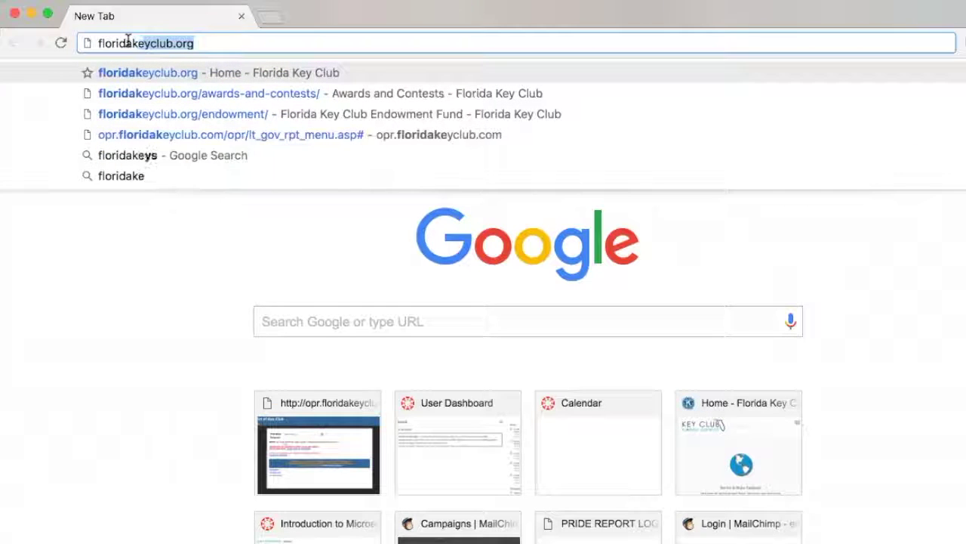
Enter floridakeyclub.org in the Chrome address bar to load the Florida Key Club site.
text(.org)
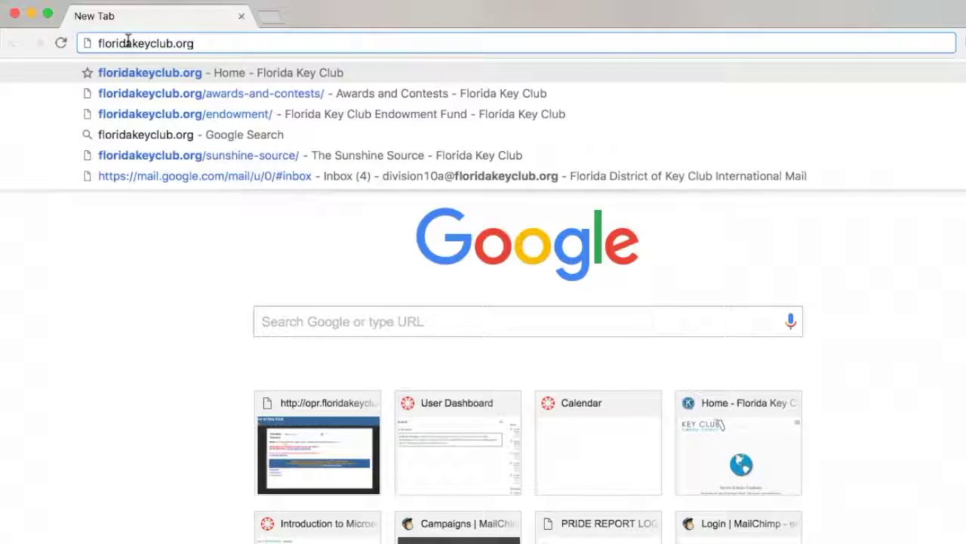
key(Return)
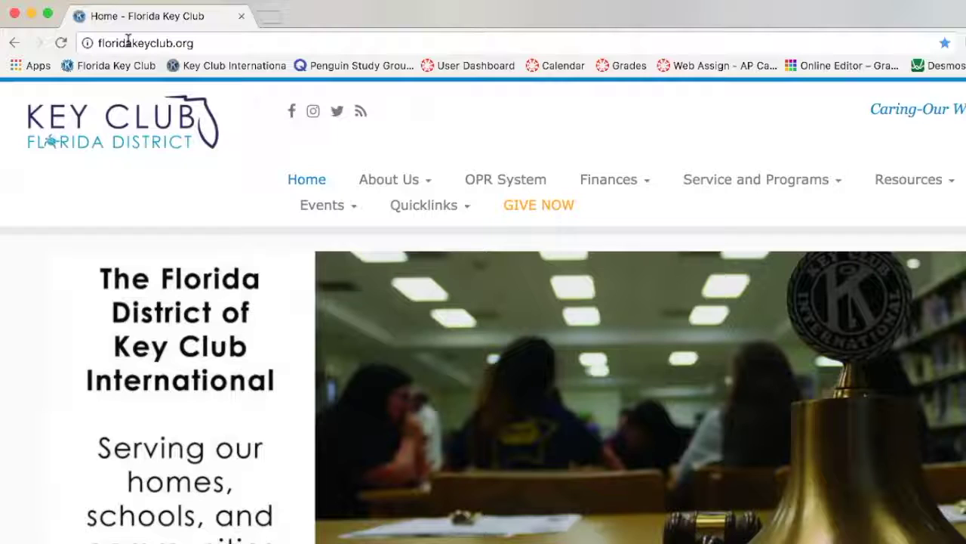
Go through the Finances menu to the Florida Key Club Endowment Fund page.
mouse_move(613, 193)
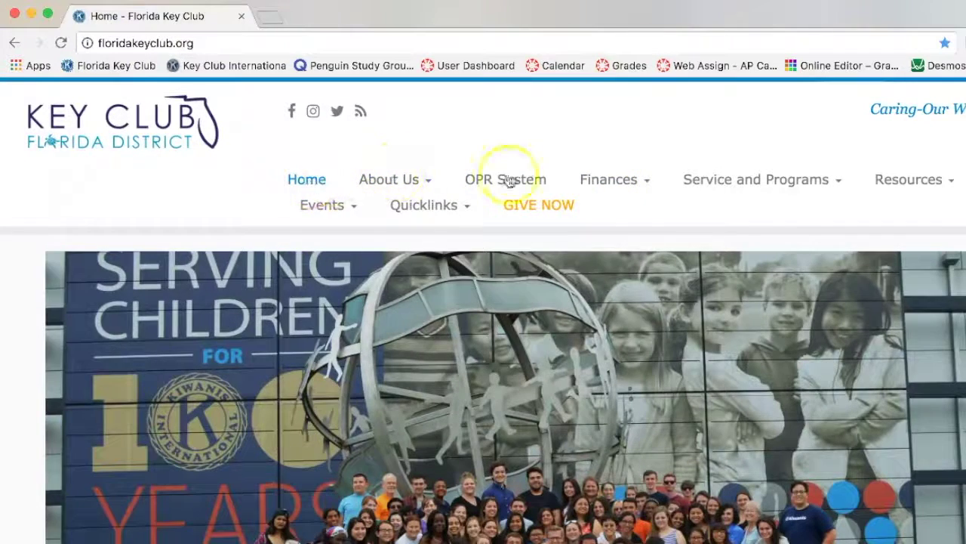
mouse_move(578, 189)
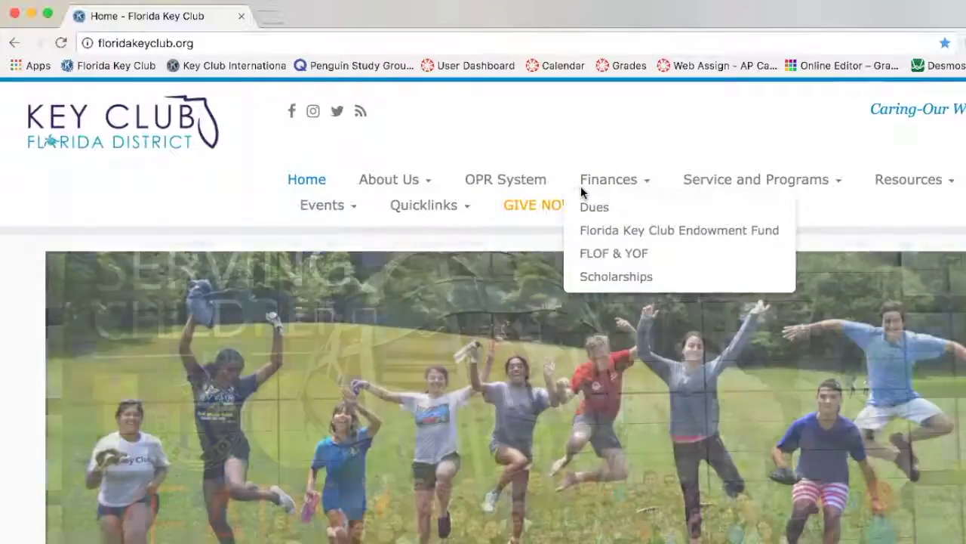
click(588, 231)
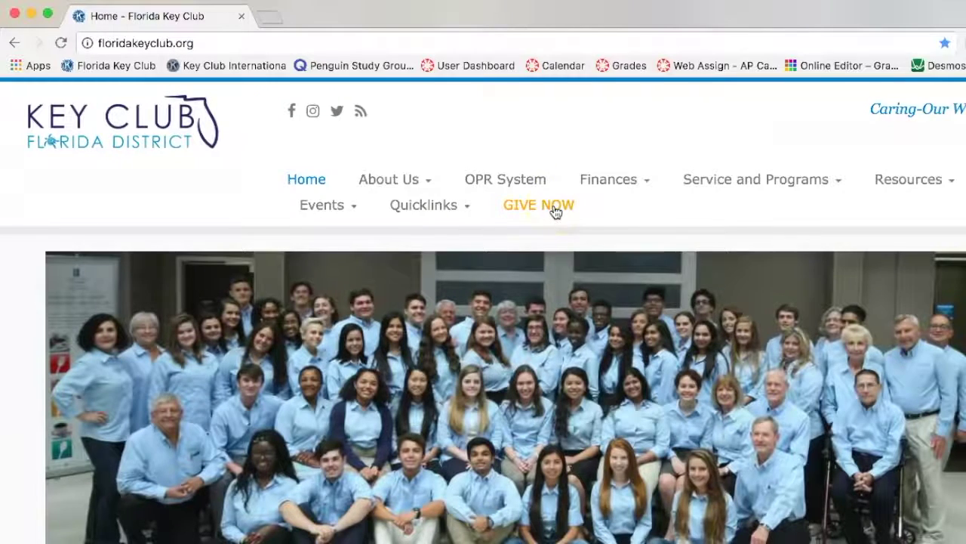
click(613, 183)
Follow the Give Now graphic and the first 'here' link to the Qgiv donation form.
click(610, 228)
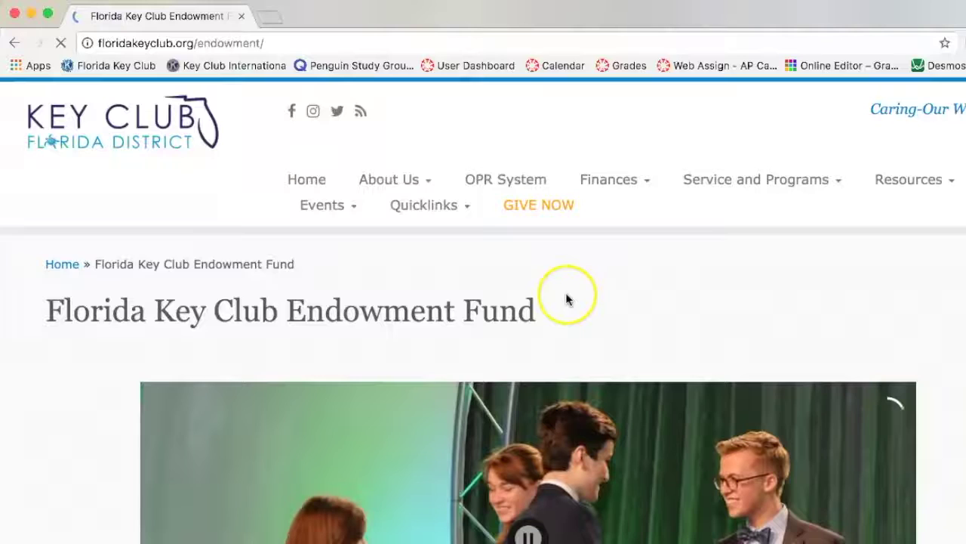
scroll(567, 298, down, 5)
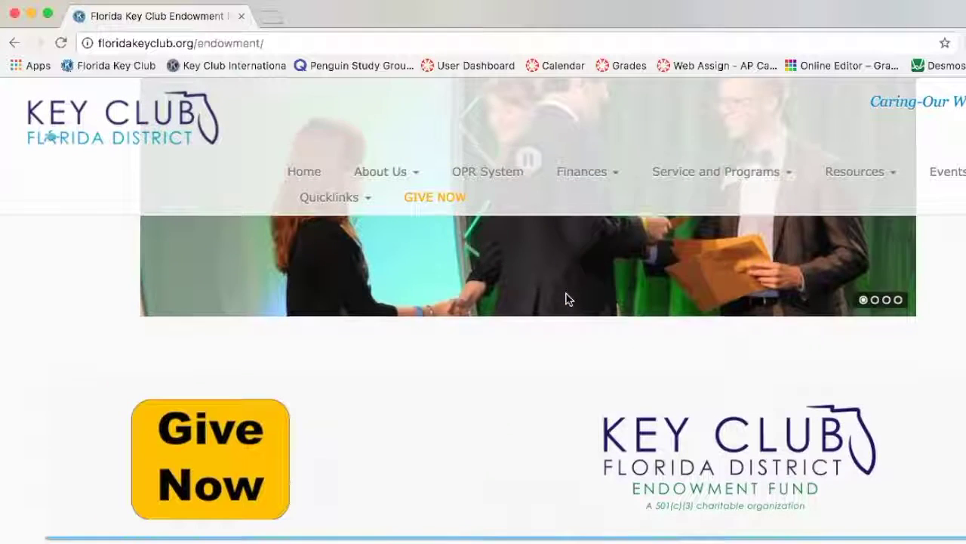
scroll(568, 299, down, 2)
click(368, 312)
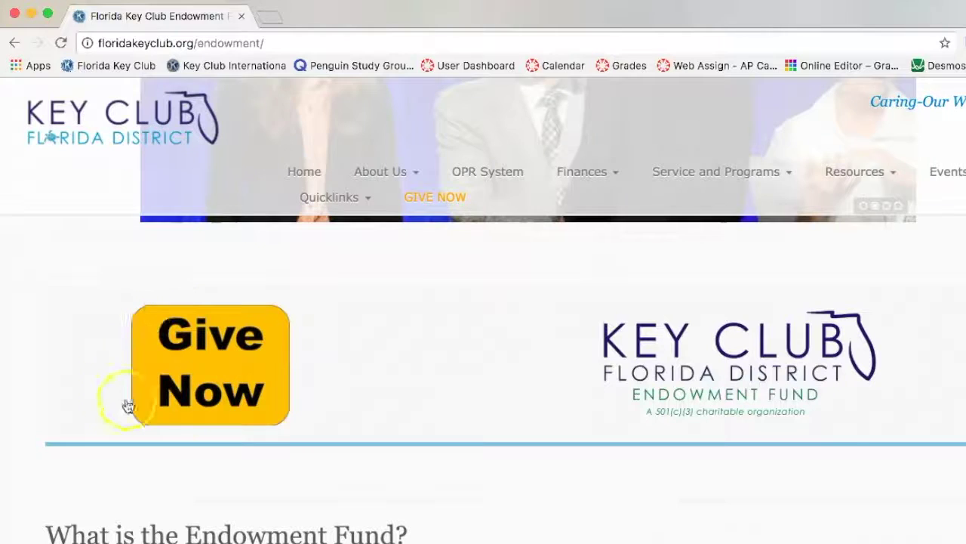
click(213, 358)
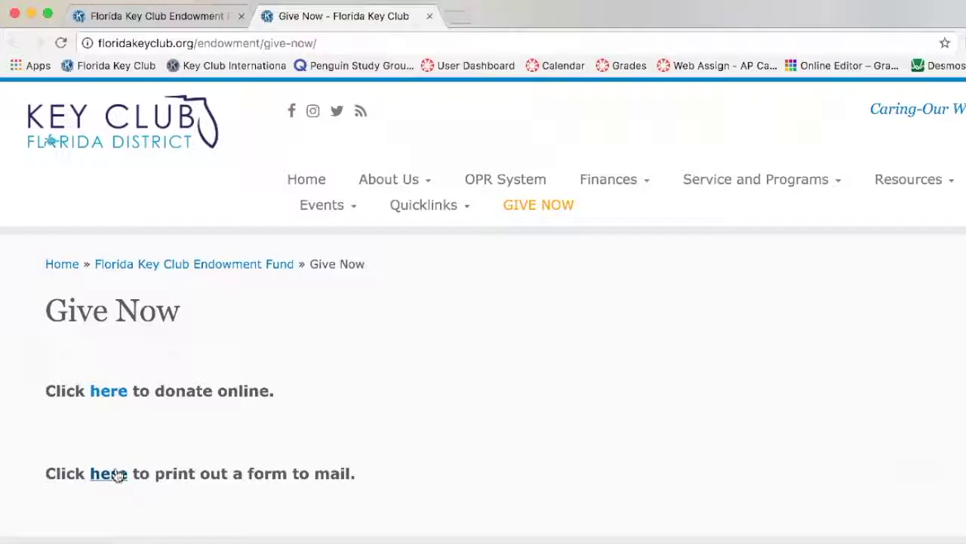
click(102, 396)
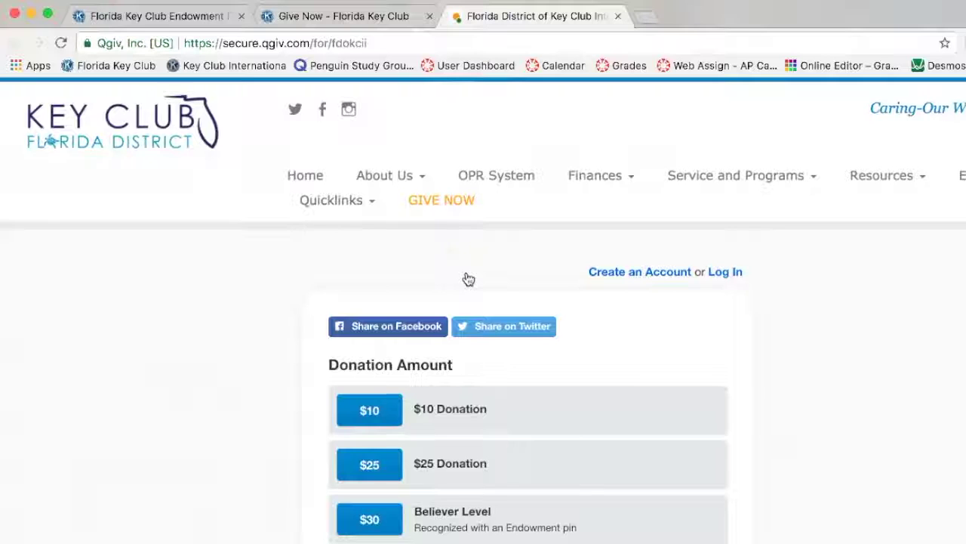
Enter 200 in the Other (Minimum $10) donation amount field.
scroll(468, 279, down, 3)
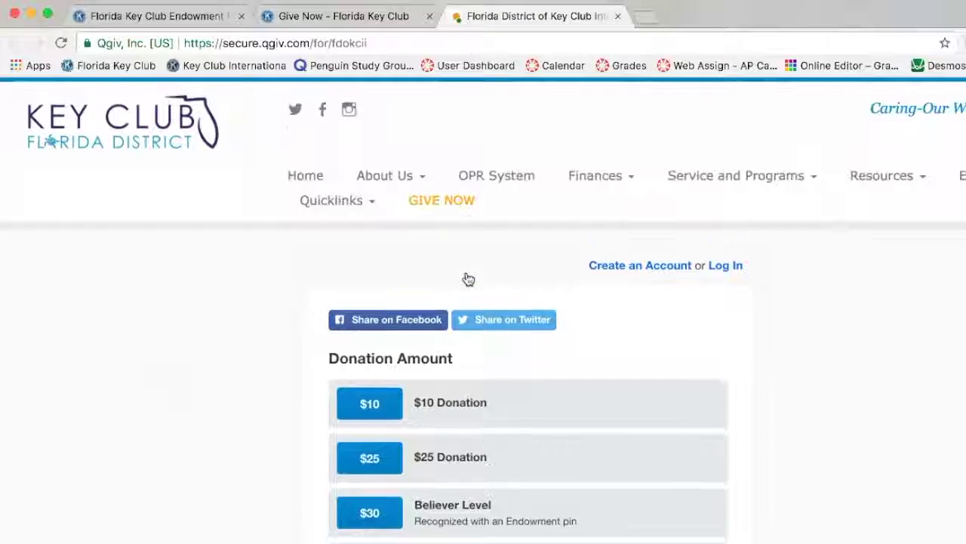
scroll(468, 279, down, 1)
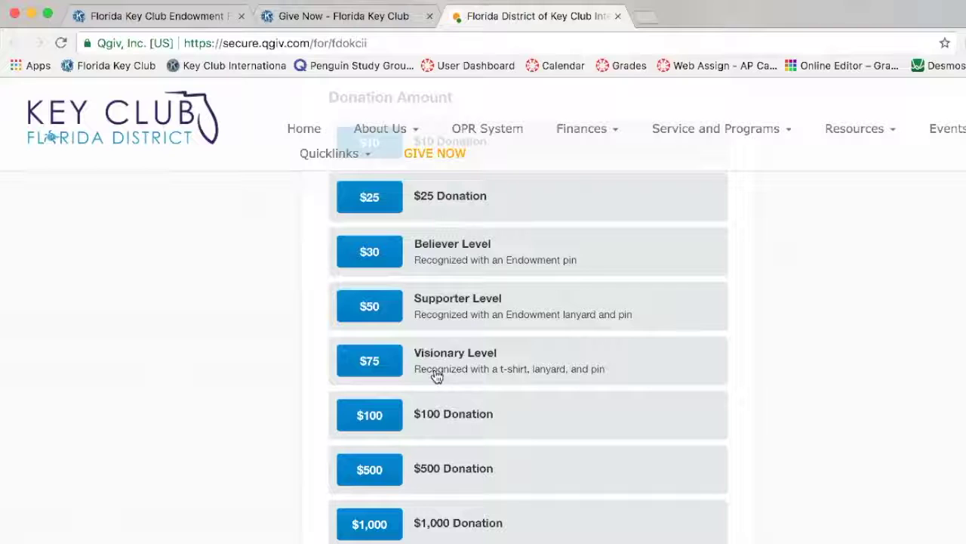
click(437, 376)
scroll(447, 383, down, 5)
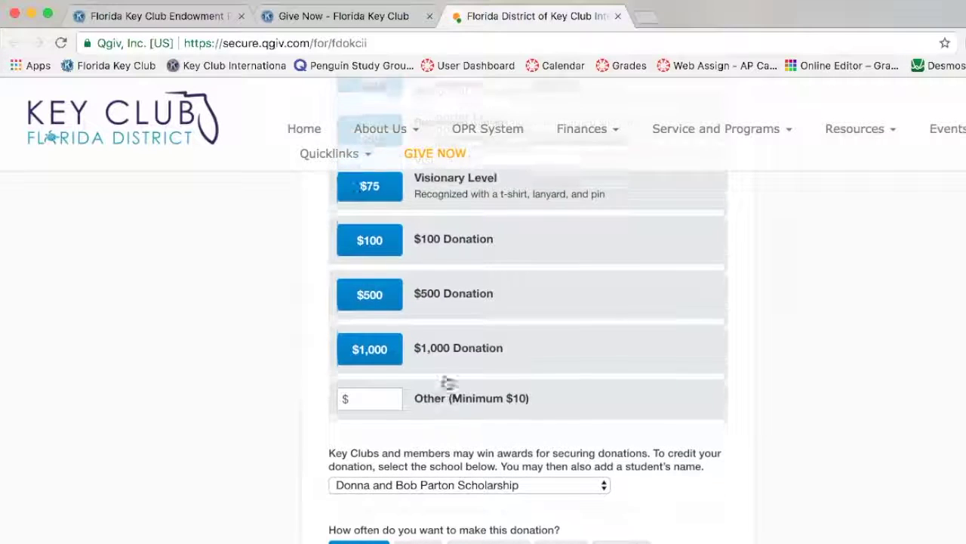
click(373, 407)
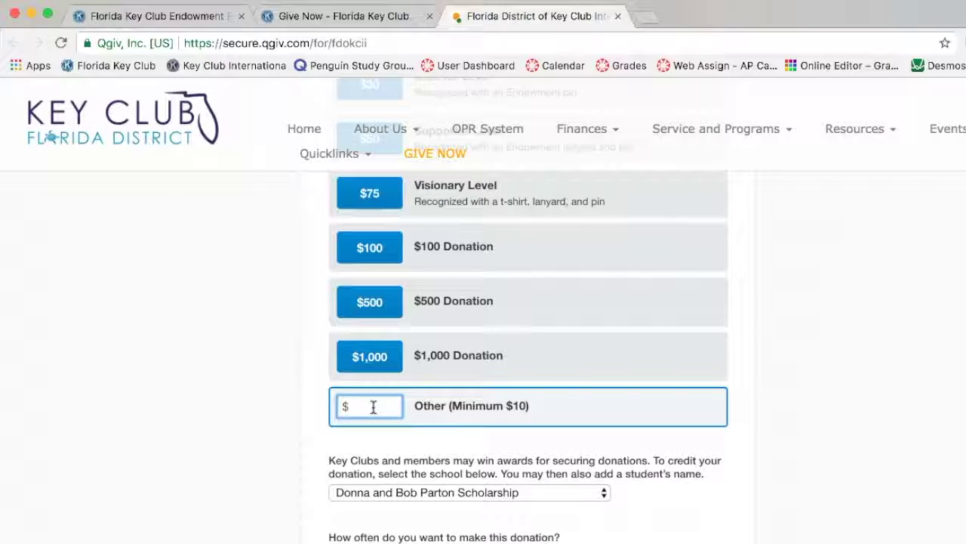
text(200)
click(222, 325)
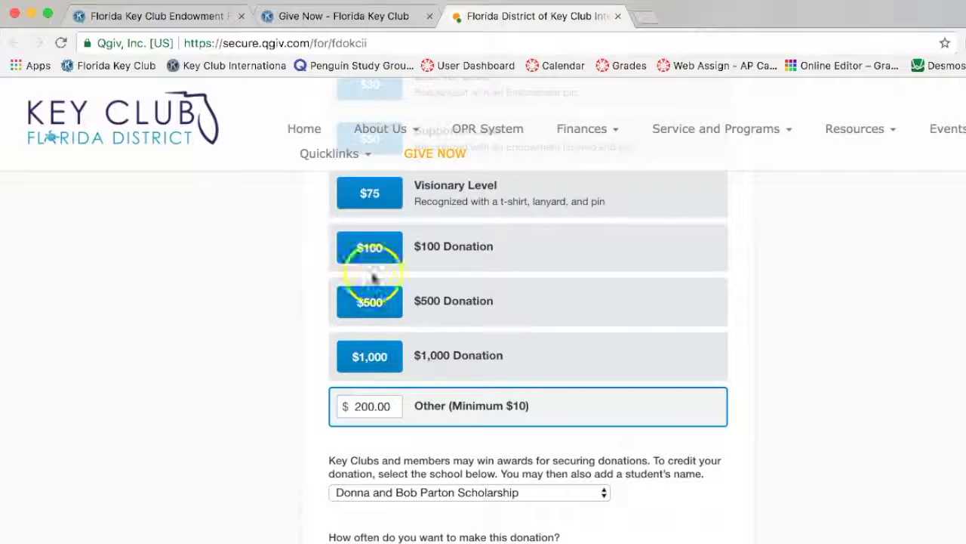
Briefly select the $100 and $75 levels, then return to the custom $200.00 amount.
click(372, 247)
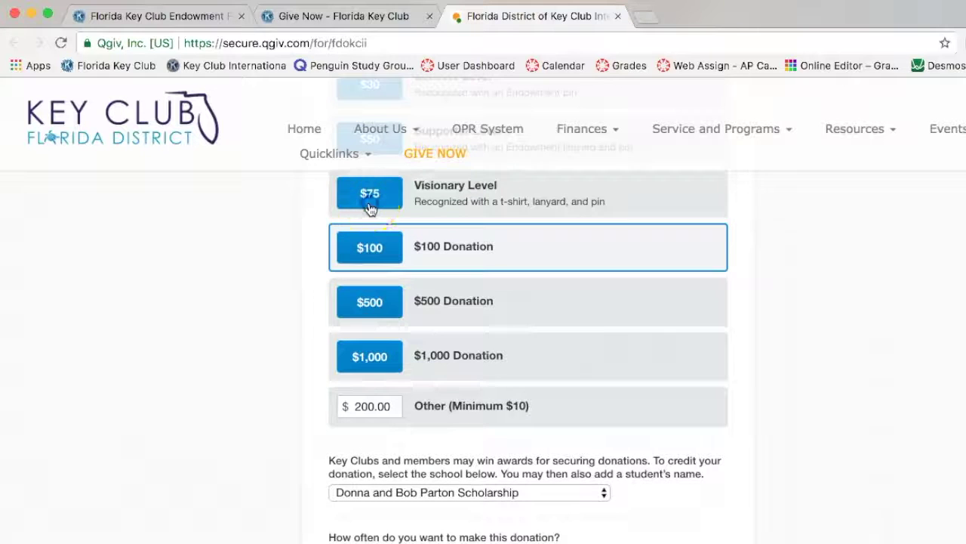
click(371, 205)
scroll(412, 487, up, 1)
click(411, 487)
scroll(412, 491, down, 3)
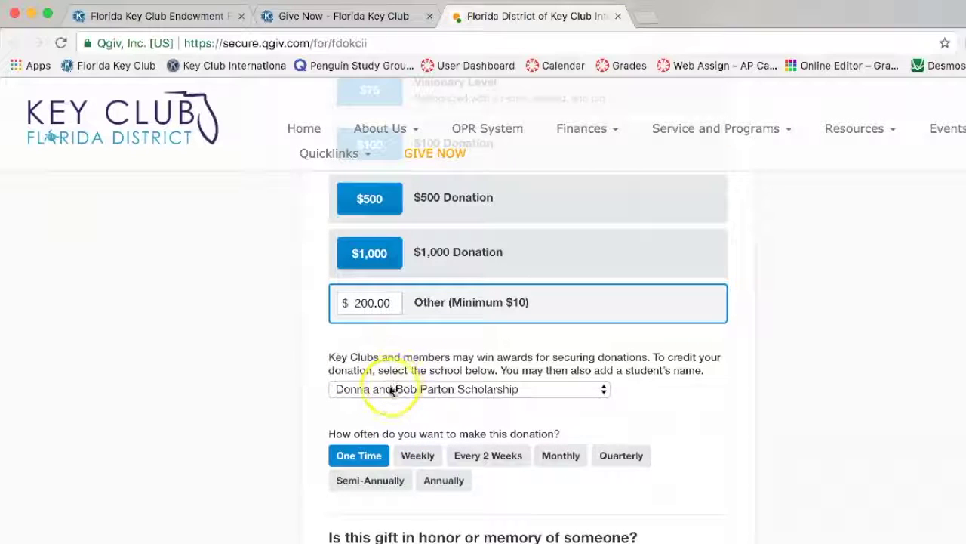
Choose Trinity Preparatory School Of Florida from the school credit dropdown.
click(389, 389)
click(389, 390)
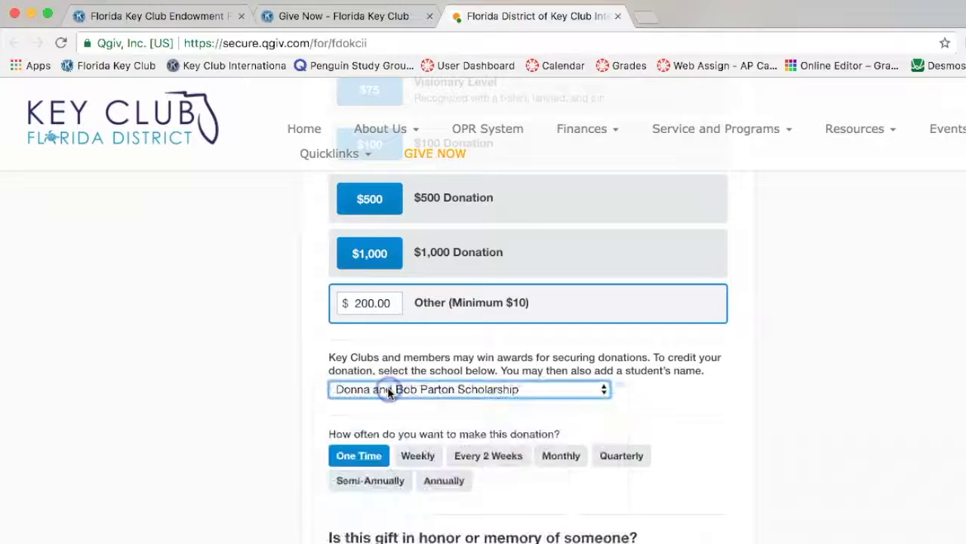
click(388, 389)
scroll(413, 496, down, 10)
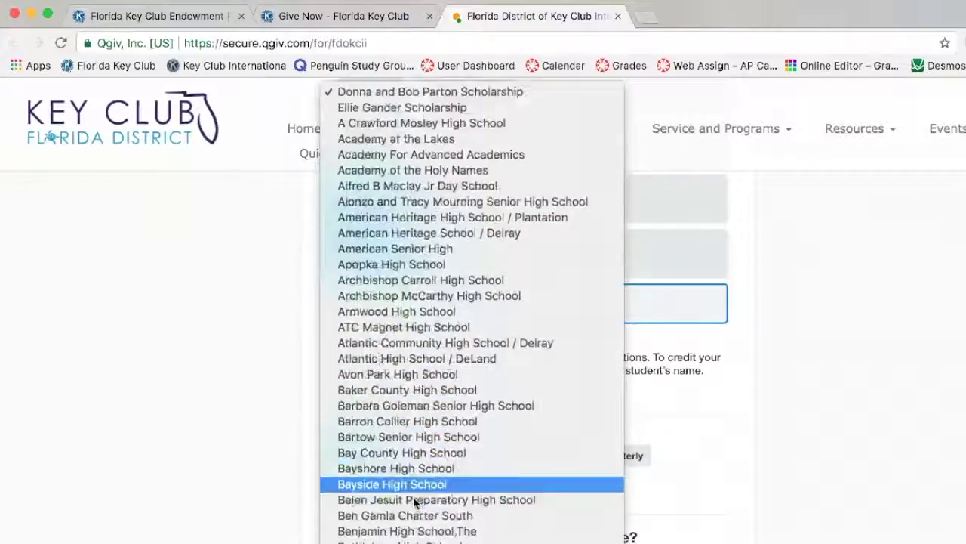
scroll(413, 496, down, 15)
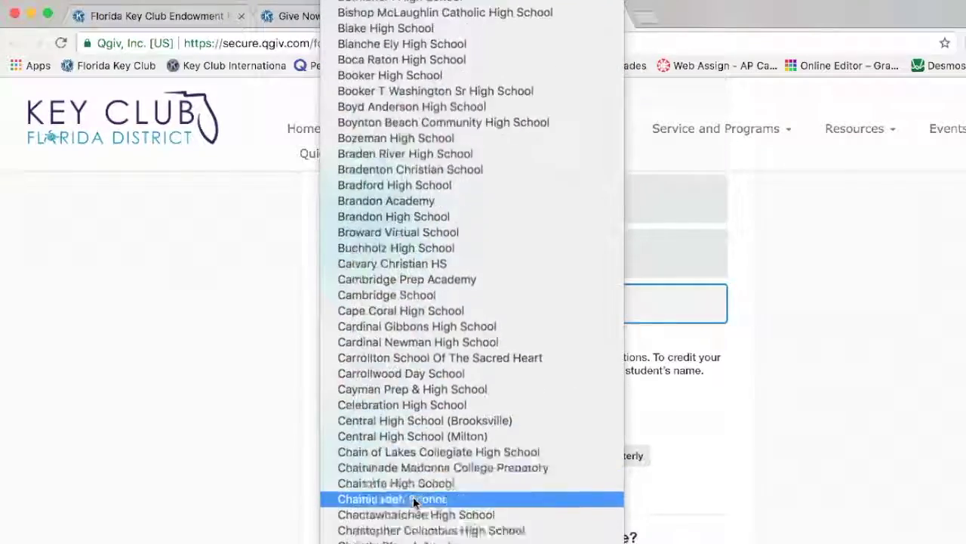
scroll(413, 496, down, 15)
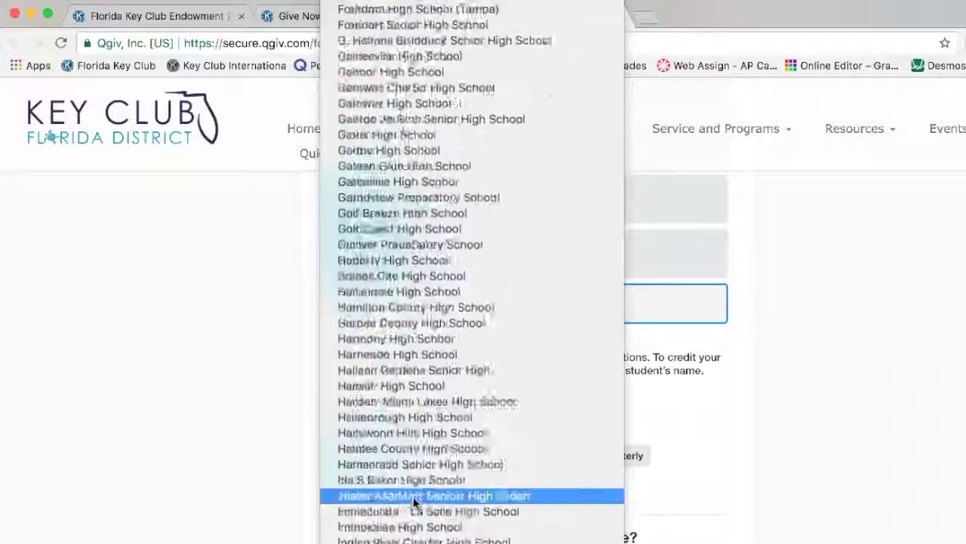
scroll(413, 501, down, 15)
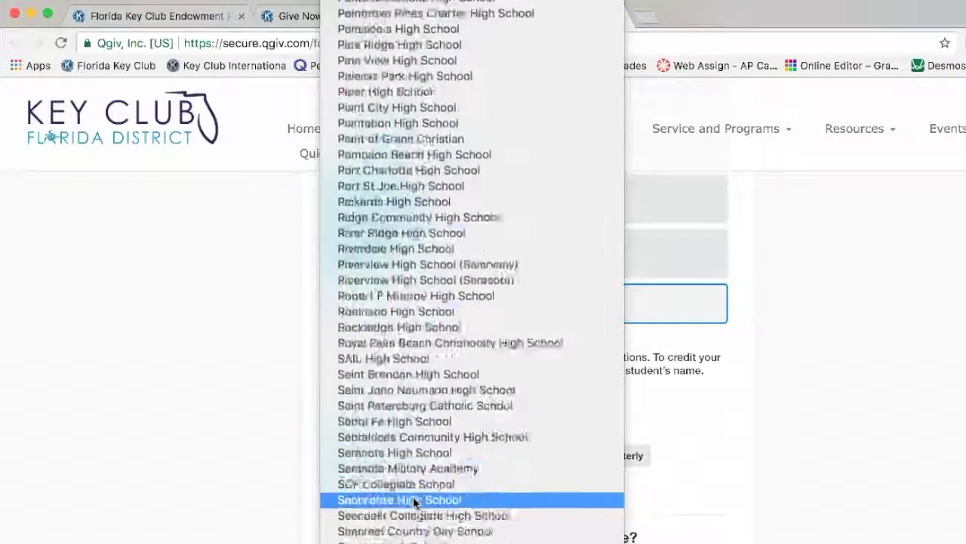
scroll(413, 496, down, 10)
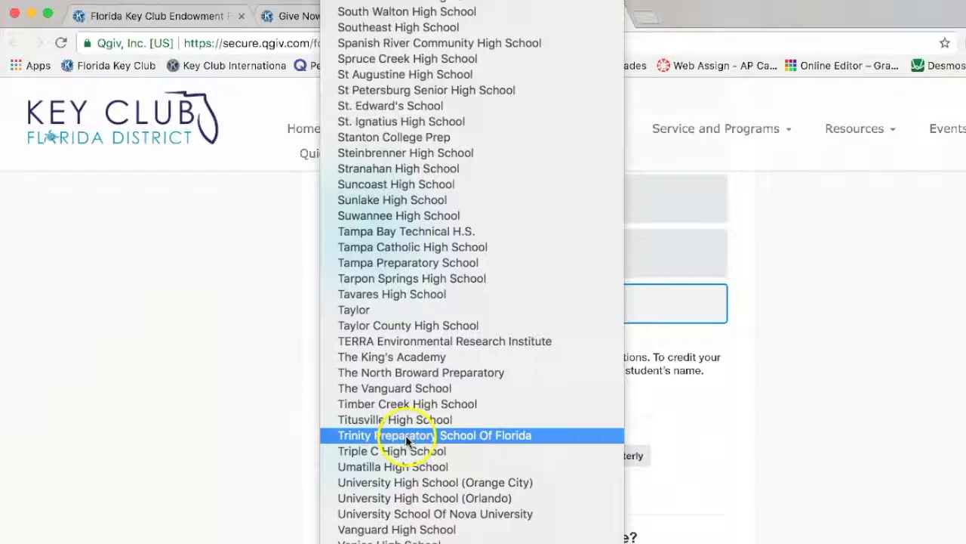
click(406, 436)
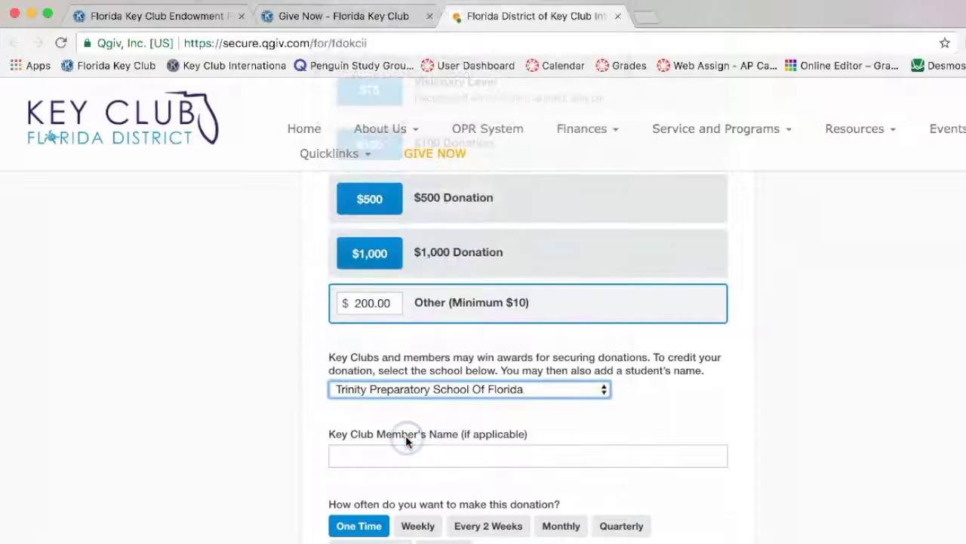
click(437, 458)
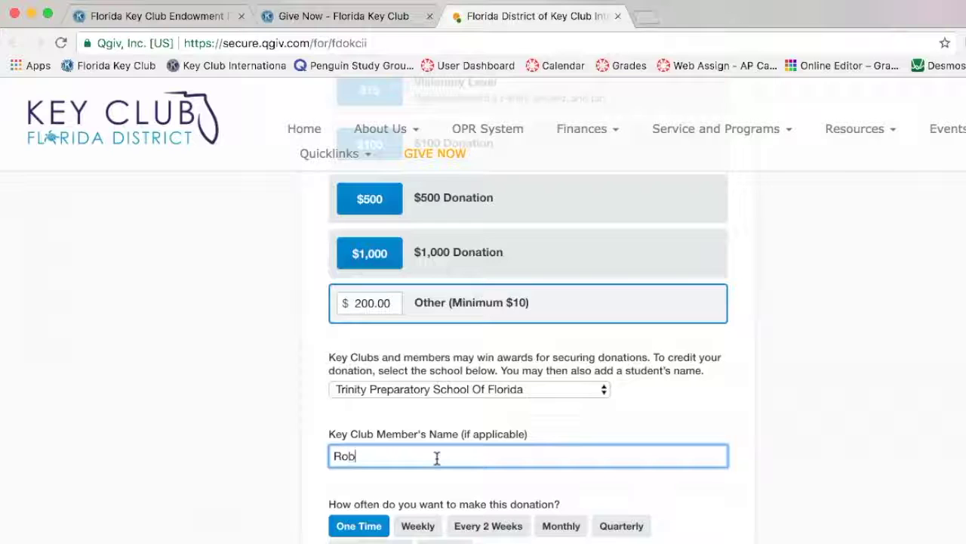
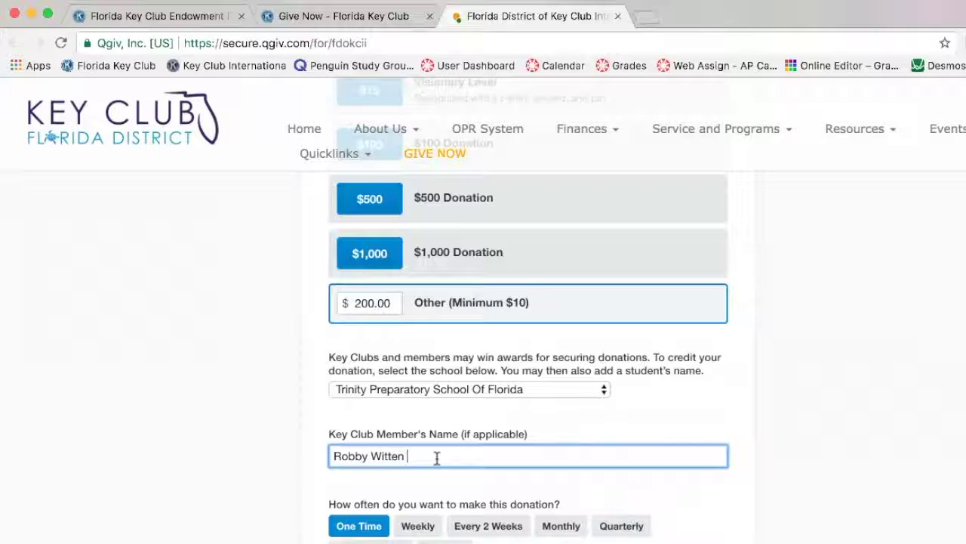
Type the Key Club member's full name, undoing a stray backslash with Cmd+Z.
drag(441, 457, 312, 453)
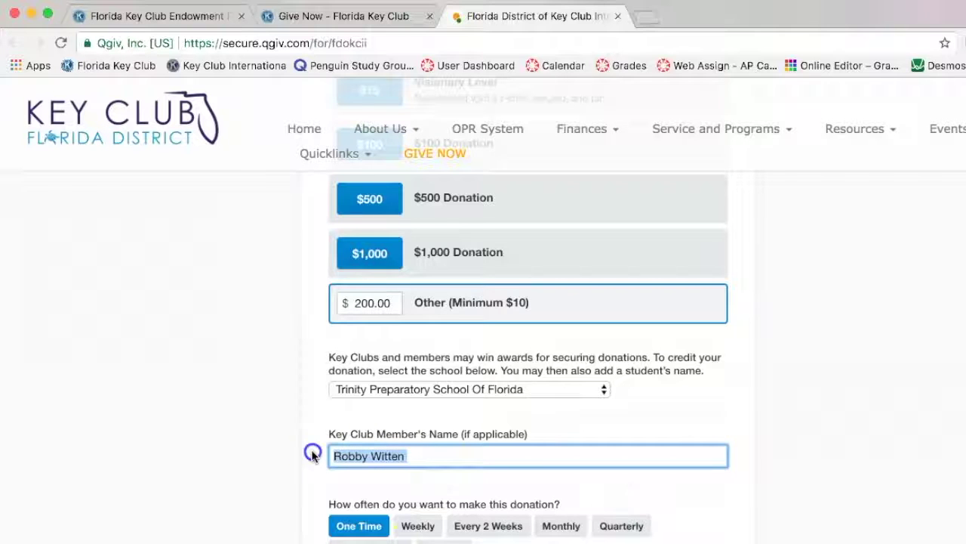
text(\)
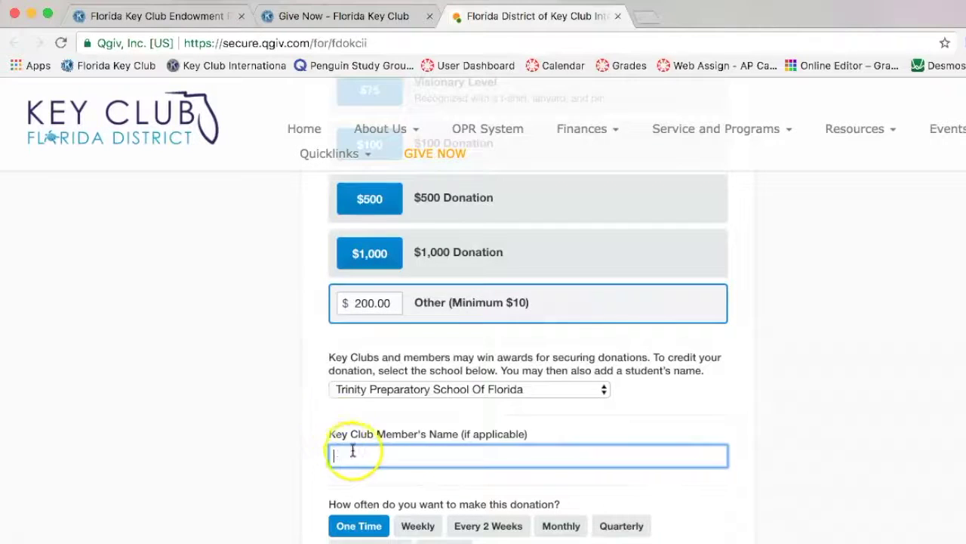
key(super+z)
scroll(332, 422, down, 3)
click(339, 428)
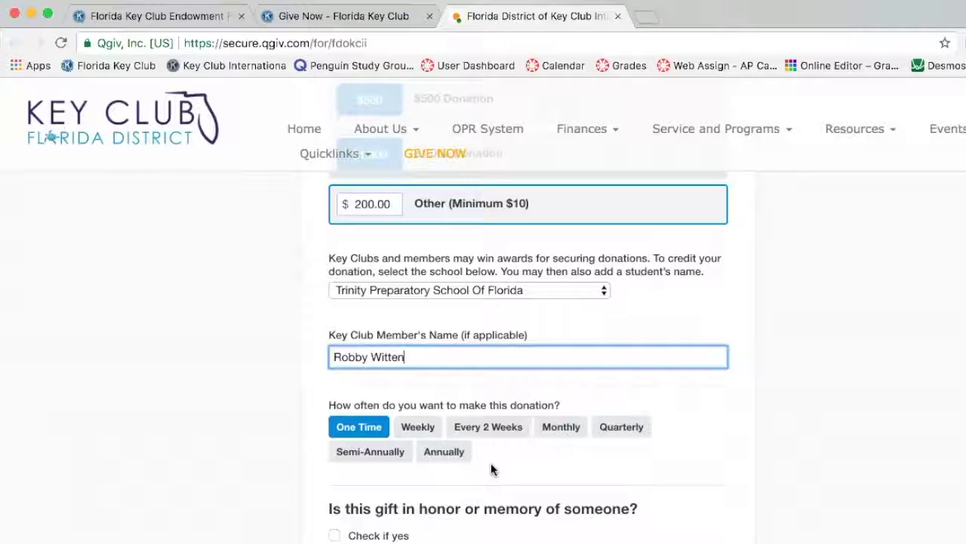
Set the gift to recur Annually with an ending date of 08/23/2020.
click(443, 455)
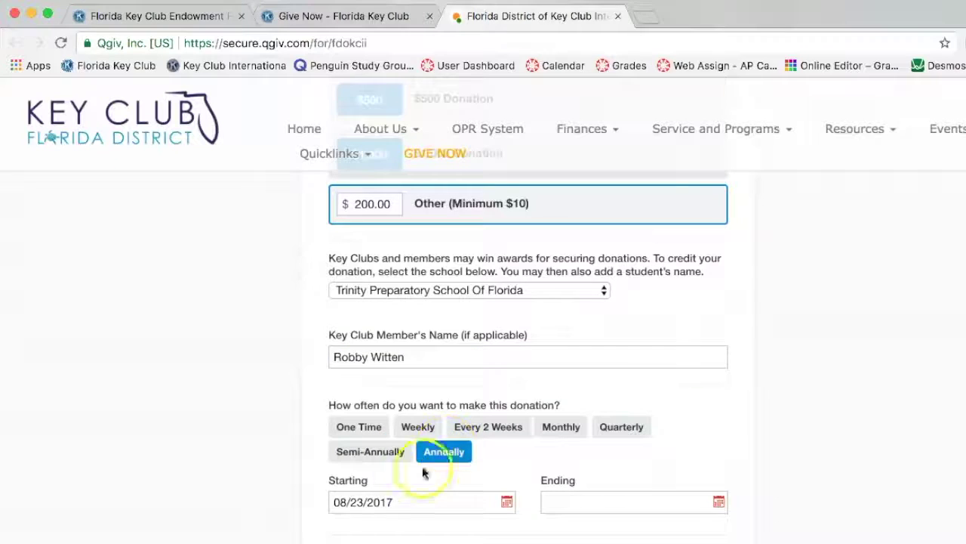
click(585, 501)
click(740, 302)
click(740, 302)
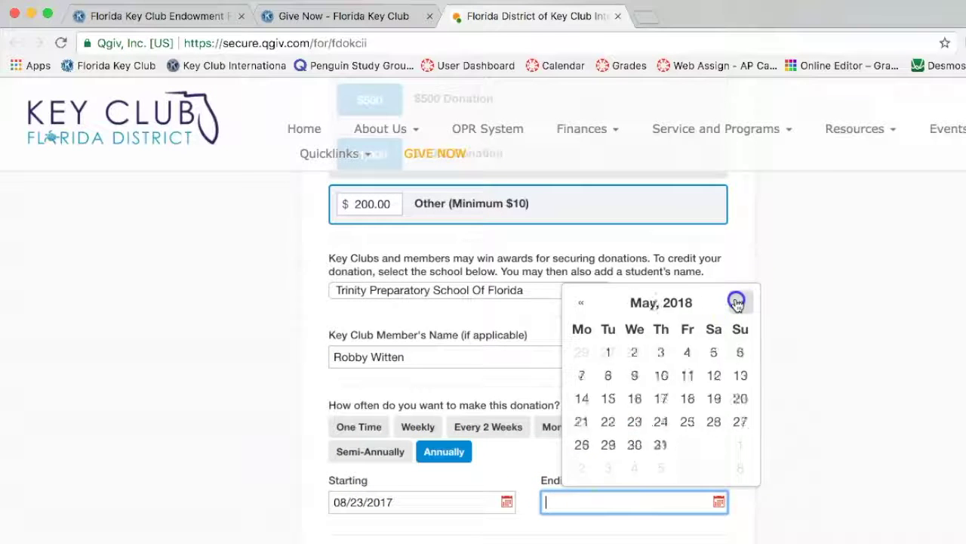
click(738, 302)
click(737, 302)
click(737, 302)
click(737, 302)
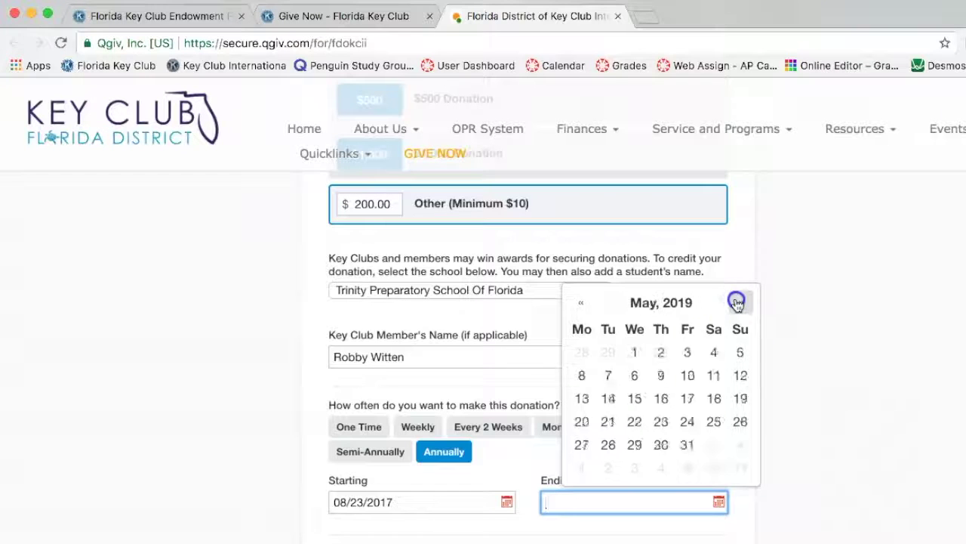
click(737, 302)
click(737, 302)
click(737, 302)
click(737, 302)
click(737, 302)
click(737, 302)
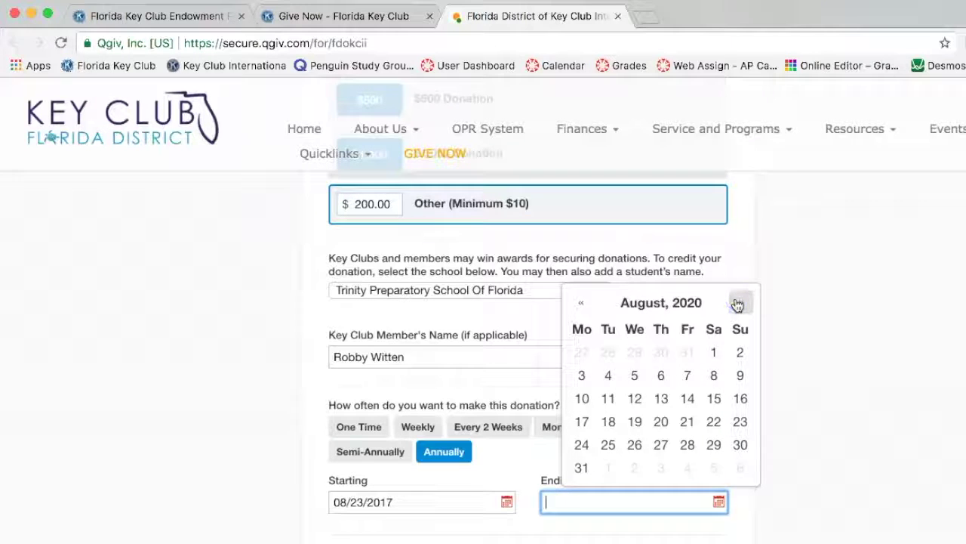
click(737, 302)
click(581, 302)
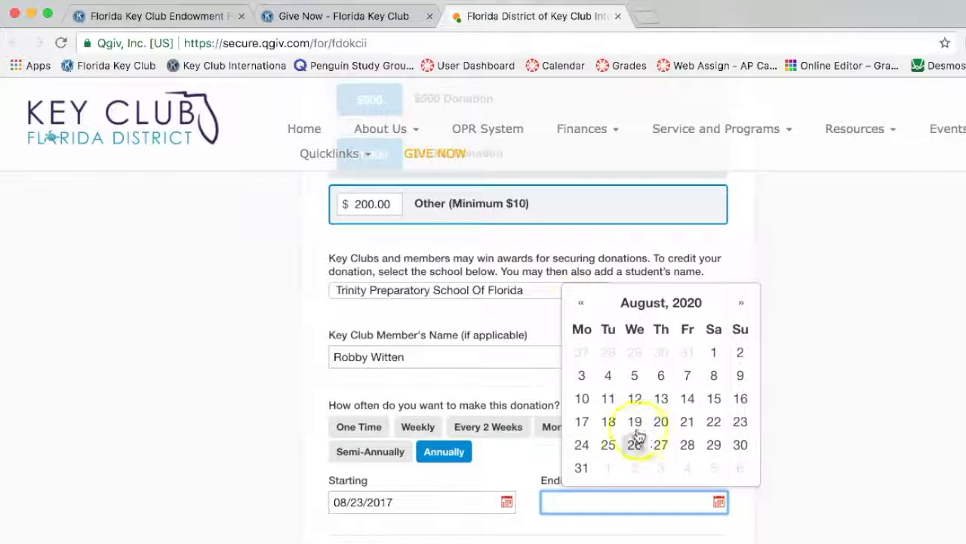
click(740, 423)
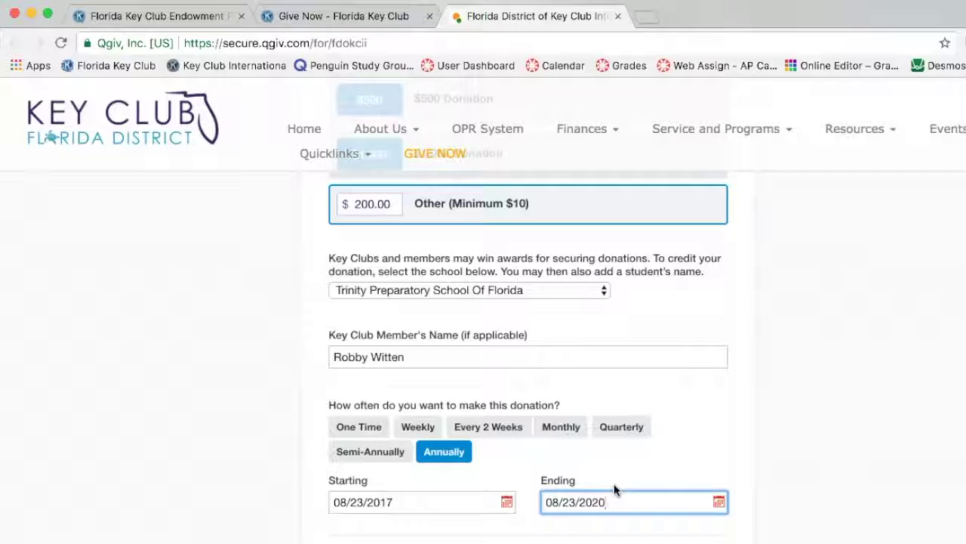
Scroll down the form to the honor-or-memory dedication option.
scroll(540, 502, down, 2)
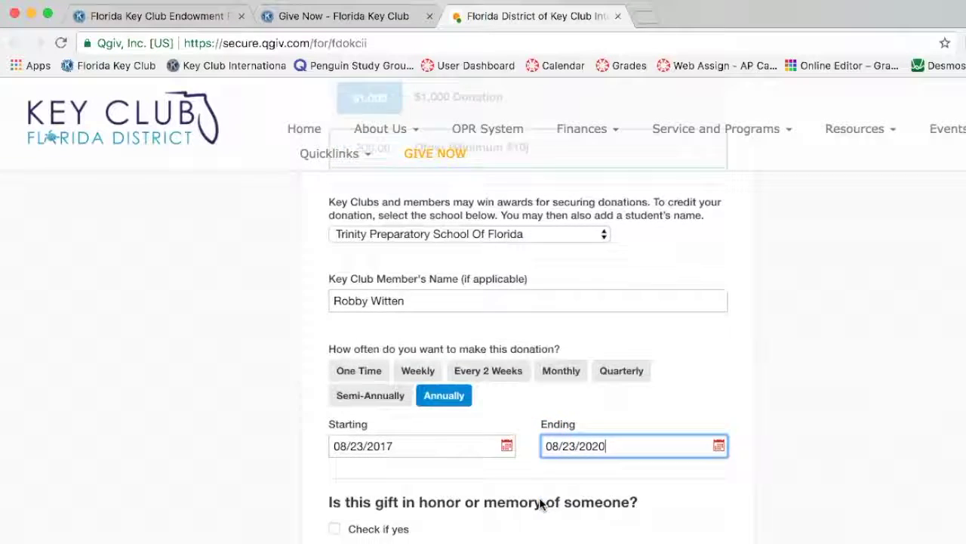
scroll(540, 503, down, 1)
click(378, 484)
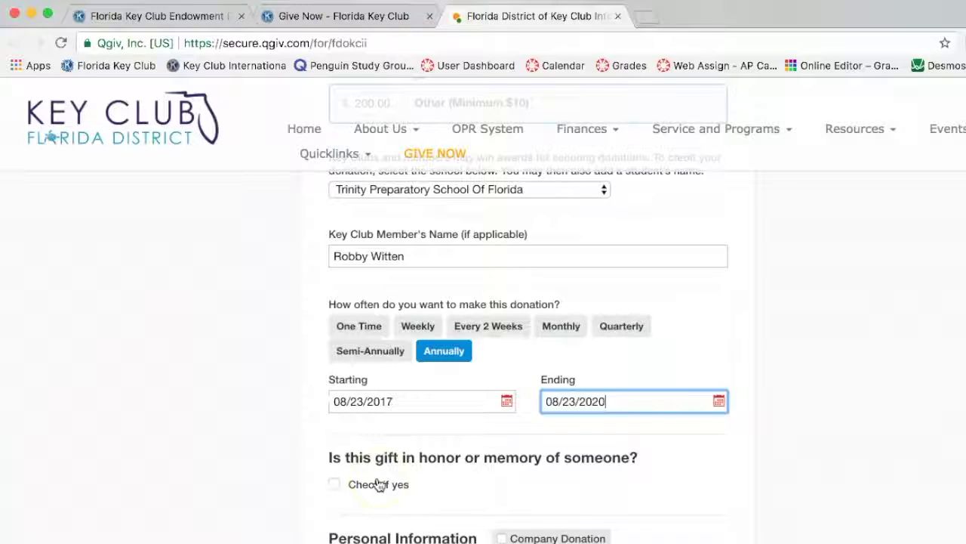
click(355, 487)
Check 'Is this gift in honor or memory of someone?' and choose In Celebration of as Dedication Type.
click(334, 482)
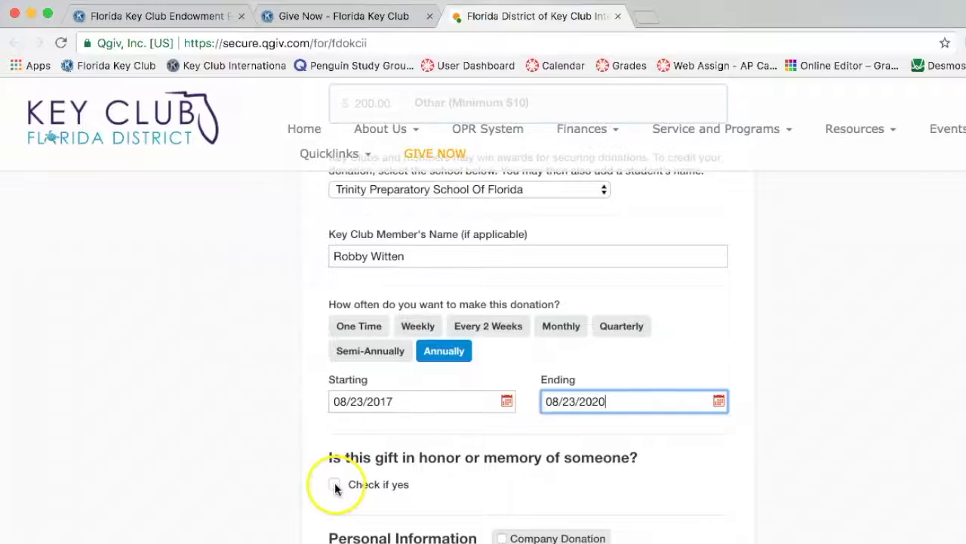
scroll(338, 274, down, 5)
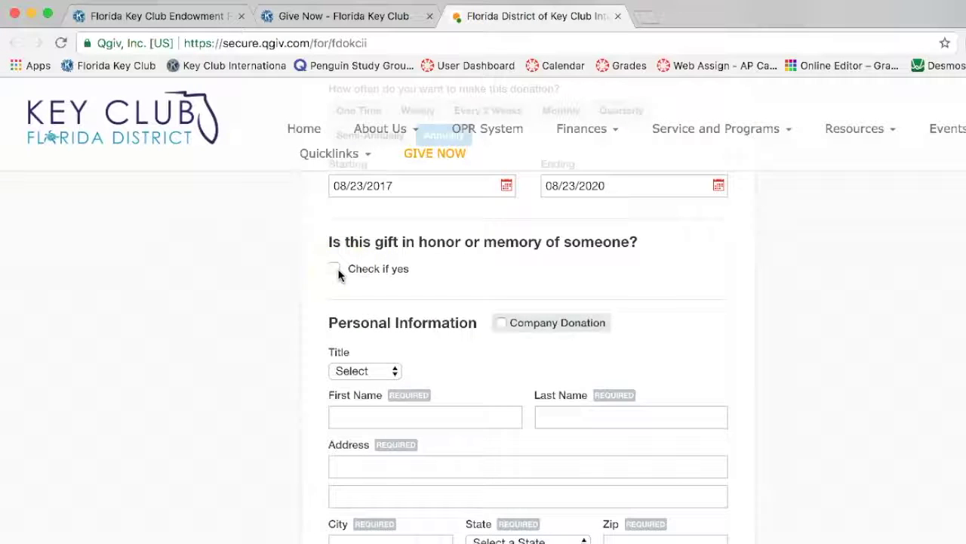
click(339, 274)
click(338, 274)
click(338, 274)
scroll(338, 275, up, 3)
click(335, 485)
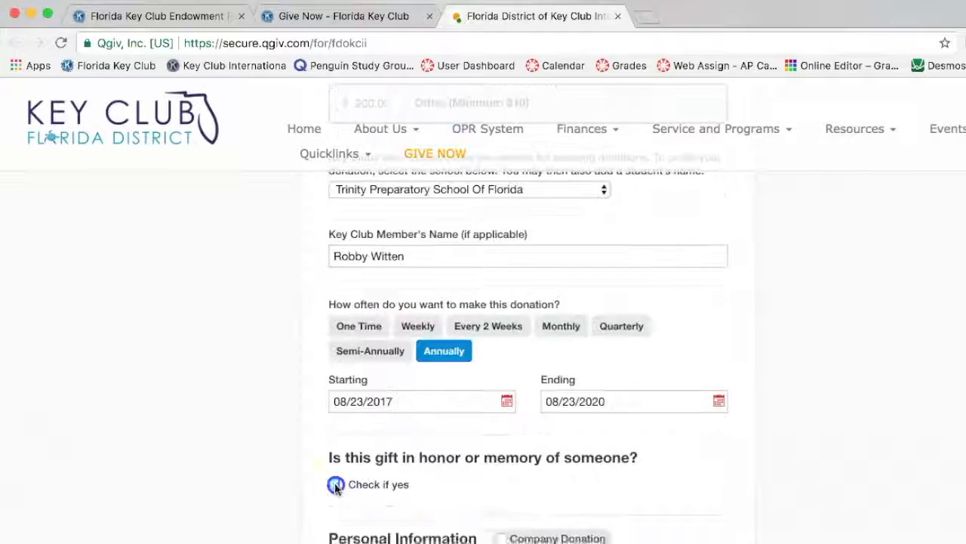
scroll(335, 483, down, 1)
scroll(334, 487, down, 1)
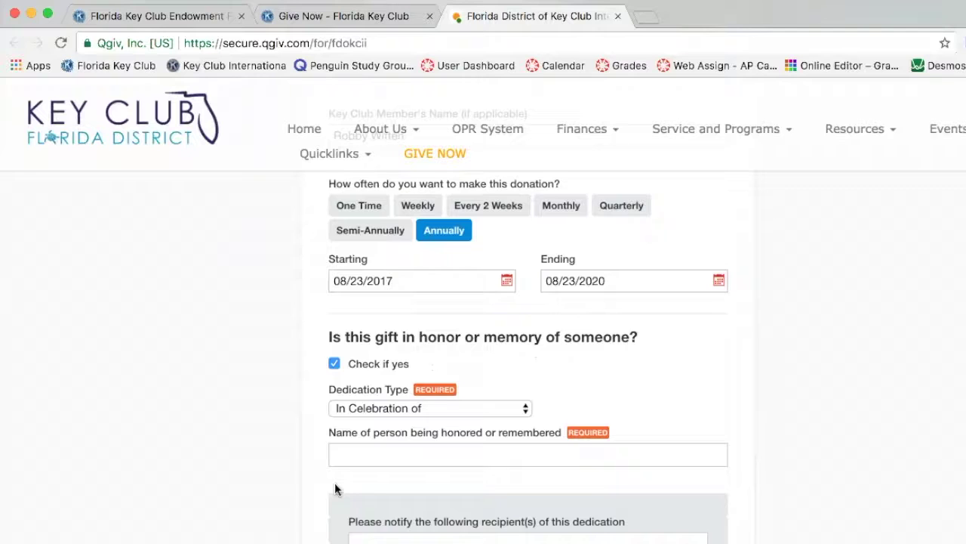
click(411, 406)
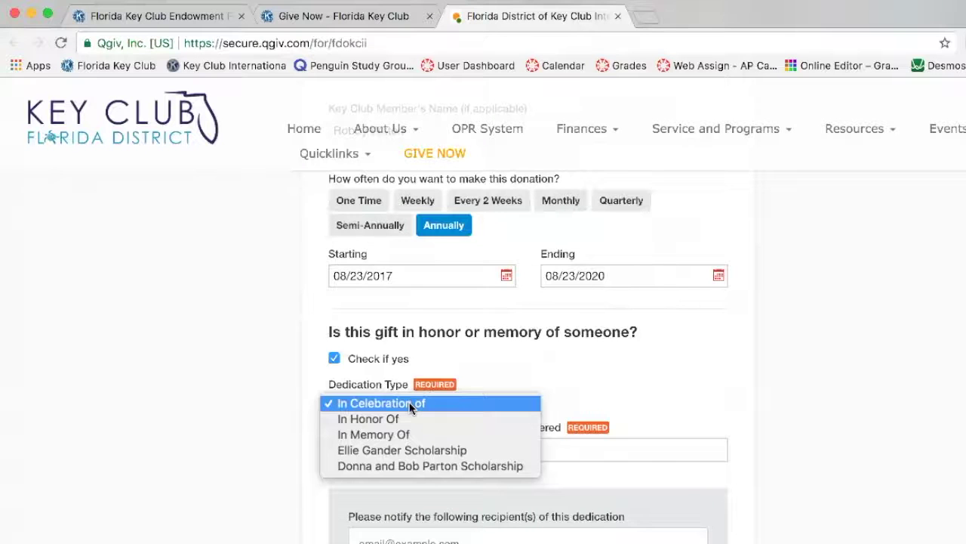
click(518, 392)
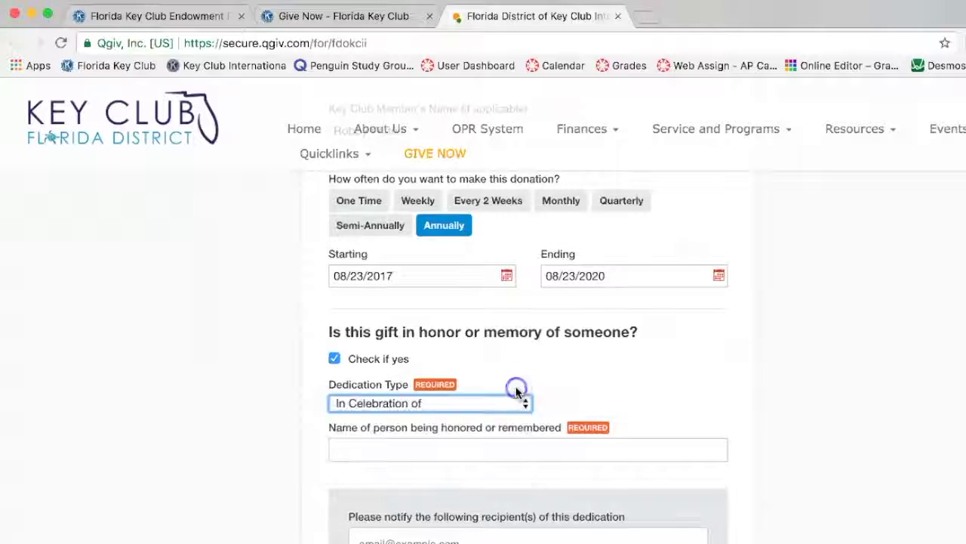
Look through the honoree name, notification recipient, e-mail and dedication message fields.
click(443, 446)
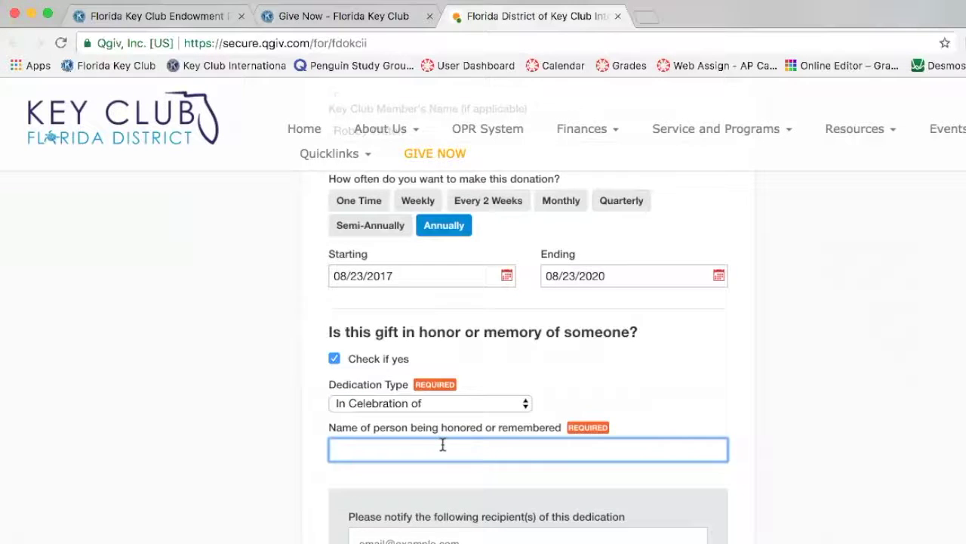
scroll(443, 446, down, 2)
click(423, 462)
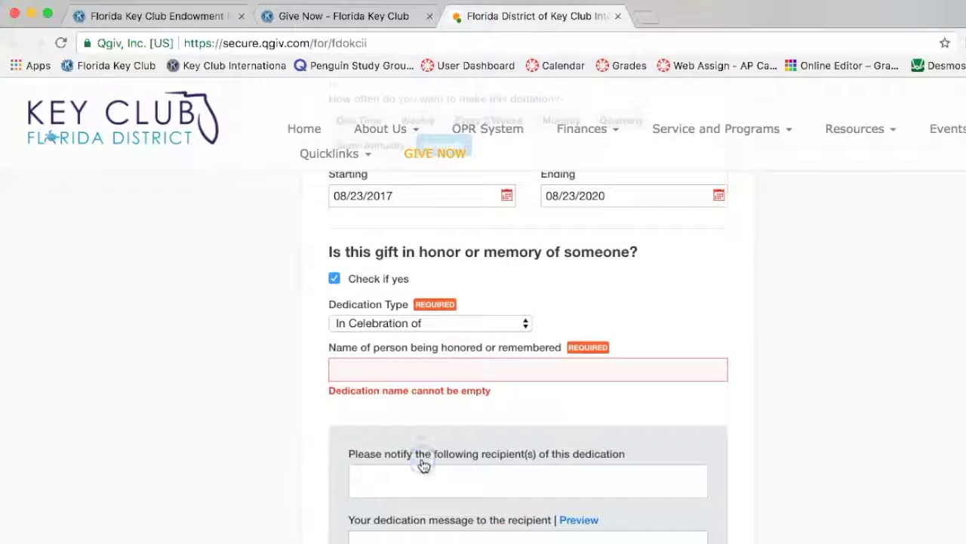
scroll(424, 465, down, 3)
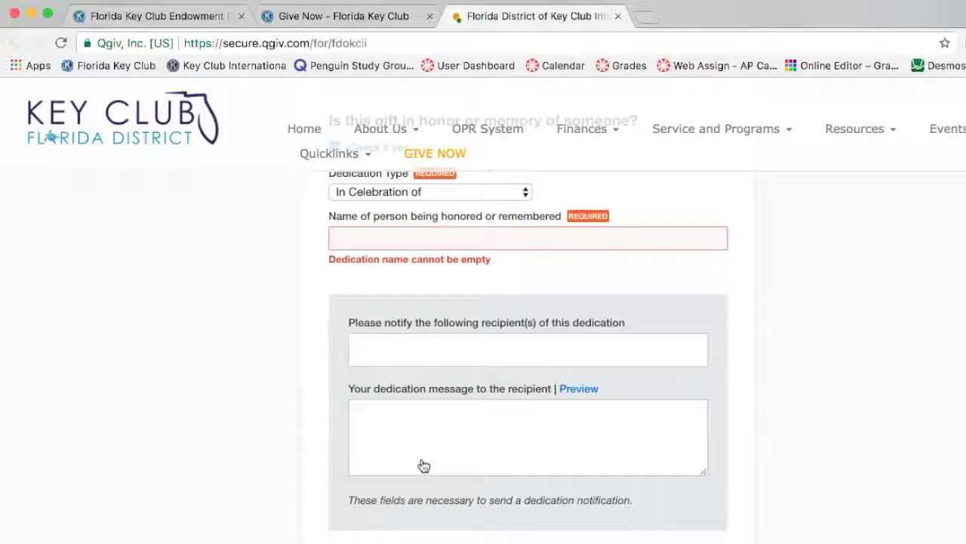
click(393, 339)
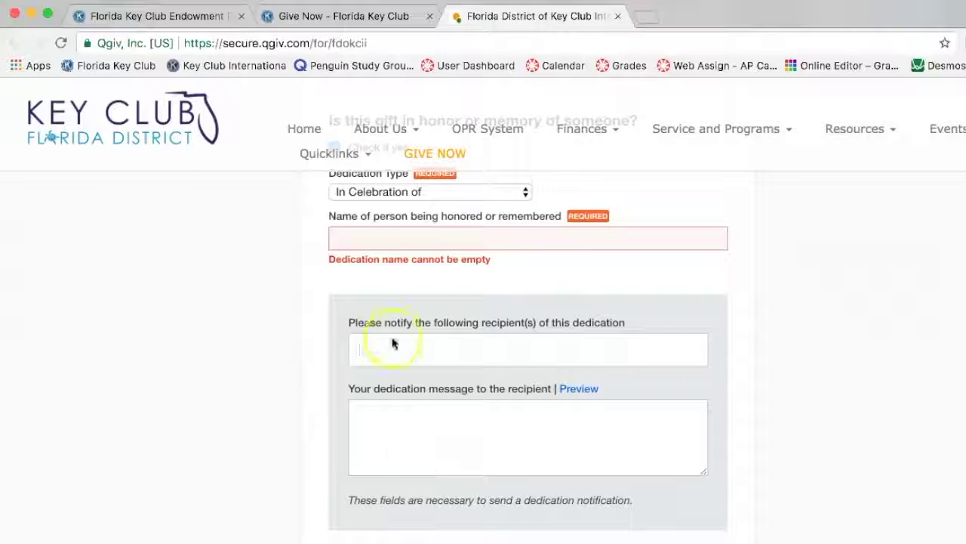
click(347, 228)
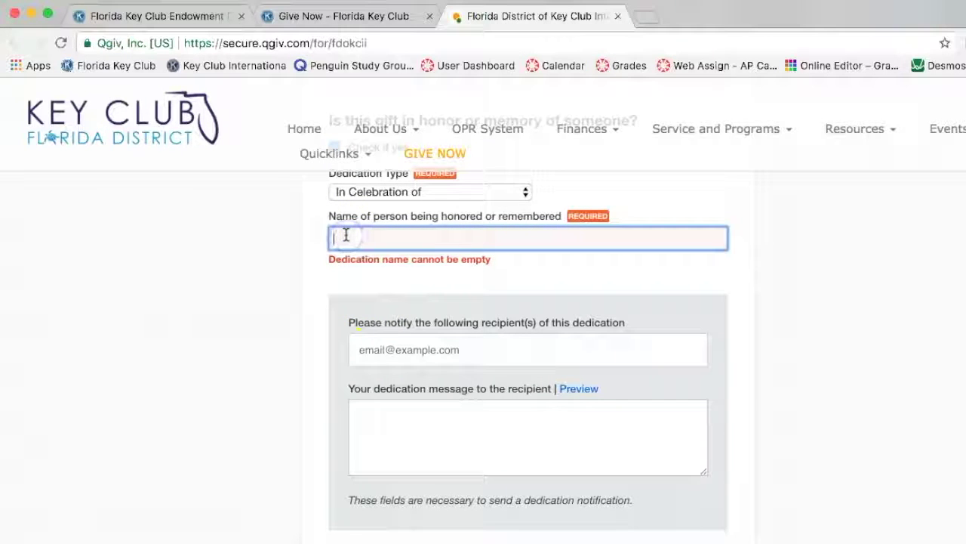
click(345, 239)
click(377, 348)
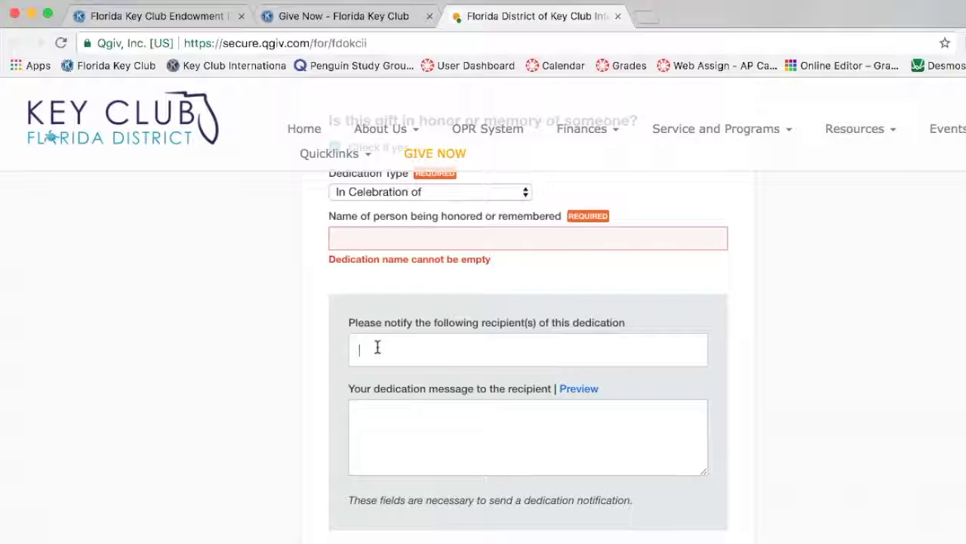
click(379, 403)
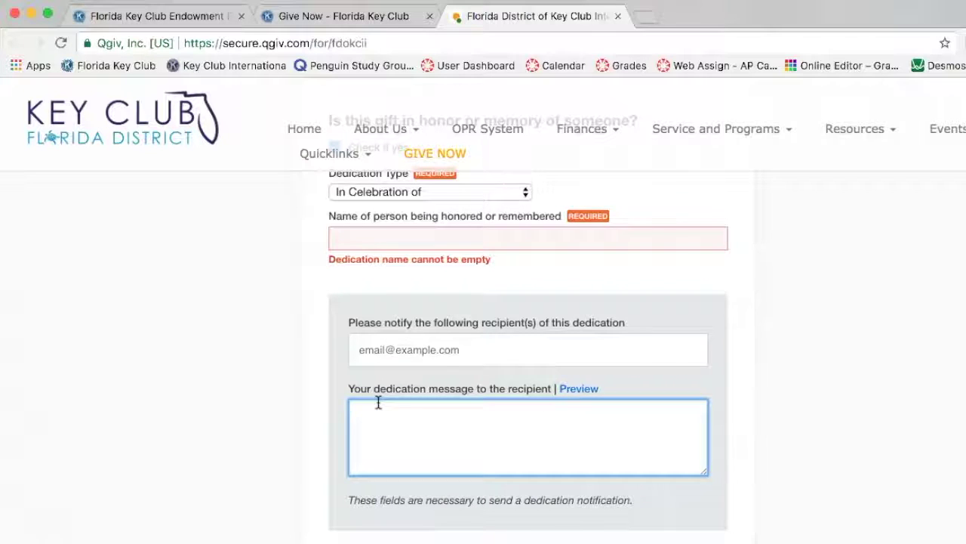
scroll(379, 402, down, 1)
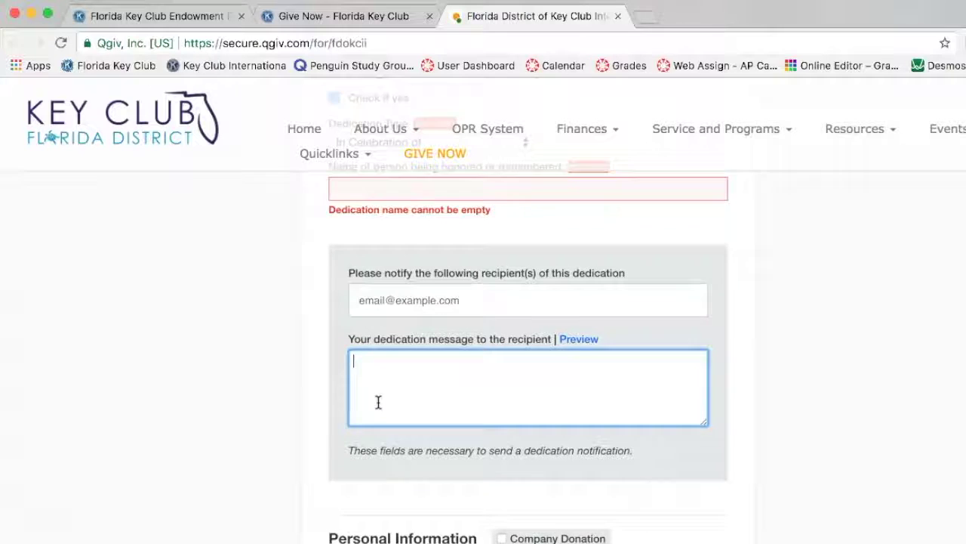
scroll(378, 402, down, 2)
Remove the dedication and enter title Mr. with the donor's first and last name.
click(369, 442)
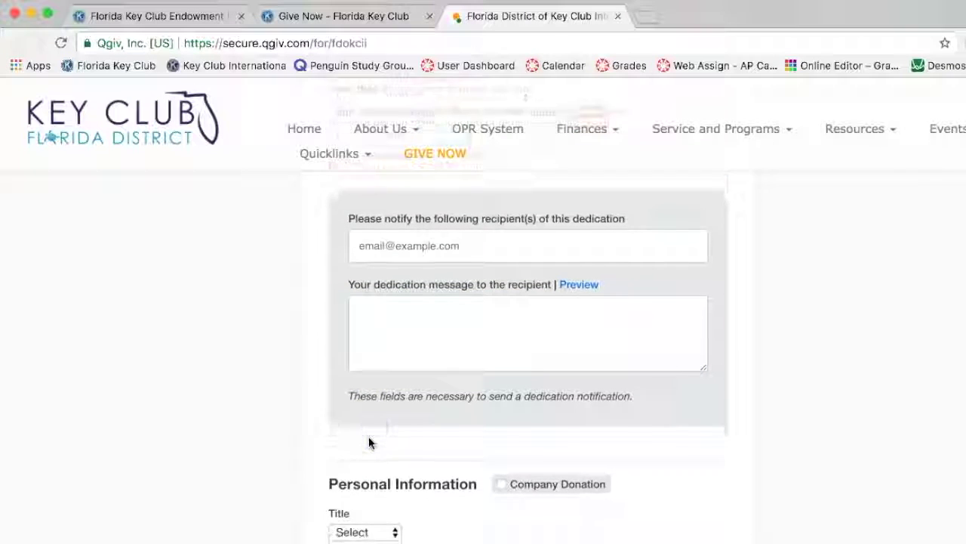
click(383, 334)
click(416, 380)
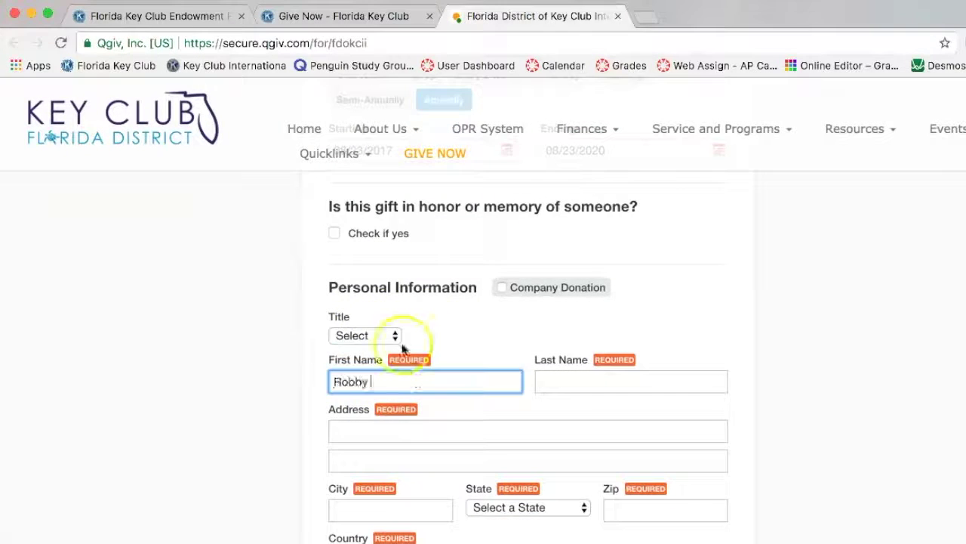
click(393, 337)
click(377, 349)
click(601, 382)
Select Florida as the state and opt in to the club's e-mail updates.
click(470, 432)
click(401, 503)
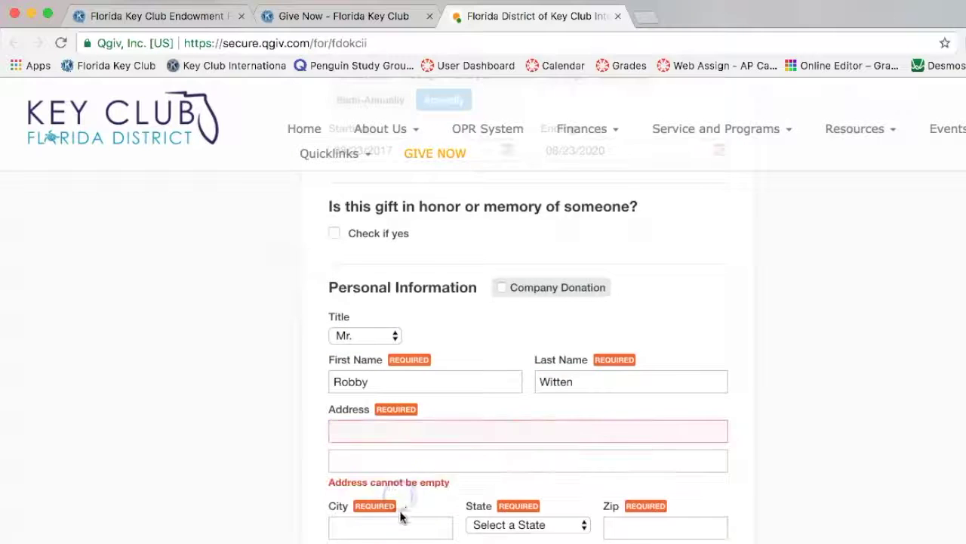
scroll(401, 515, down, 2)
click(494, 457)
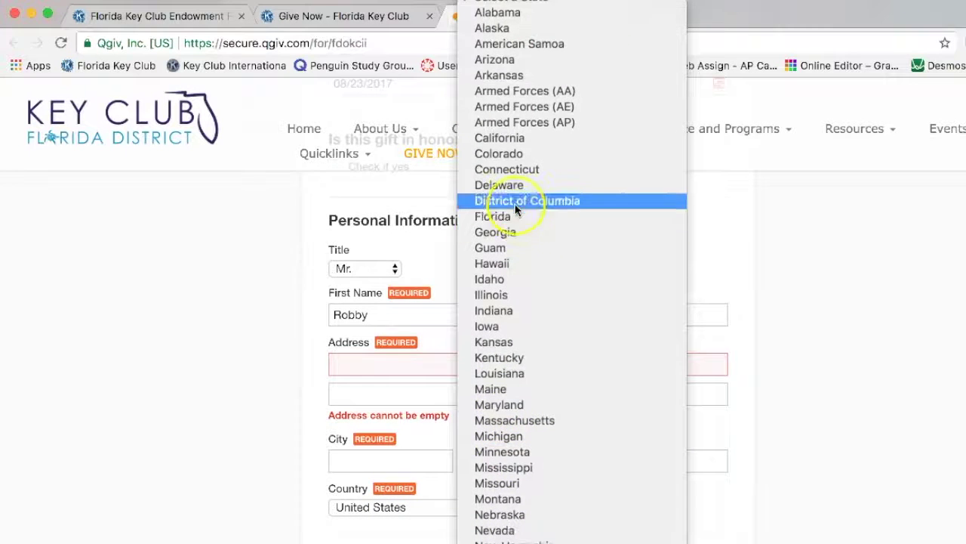
scroll(515, 210, down, 5)
scroll(546, 470, up, 5)
click(518, 82)
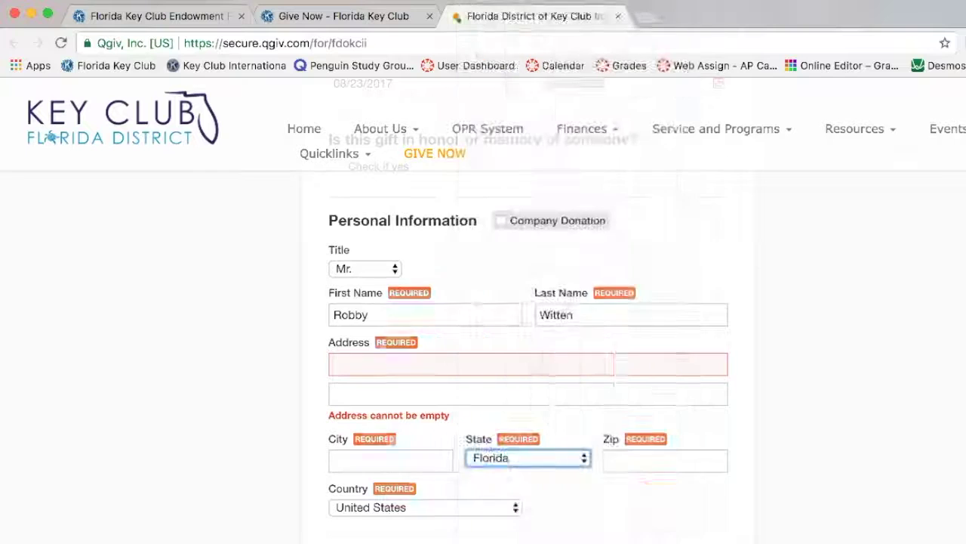
click(649, 462)
scroll(376, 475, down, 2)
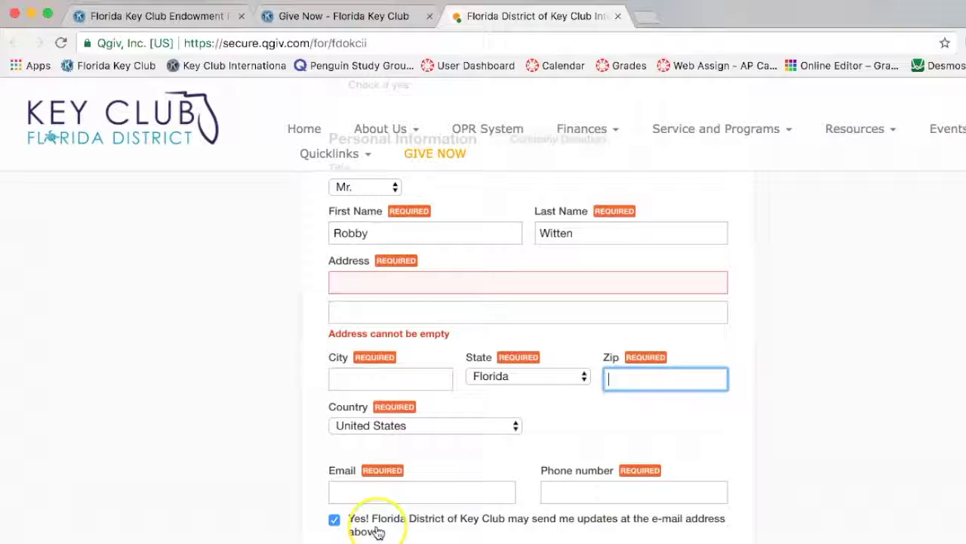
click(334, 519)
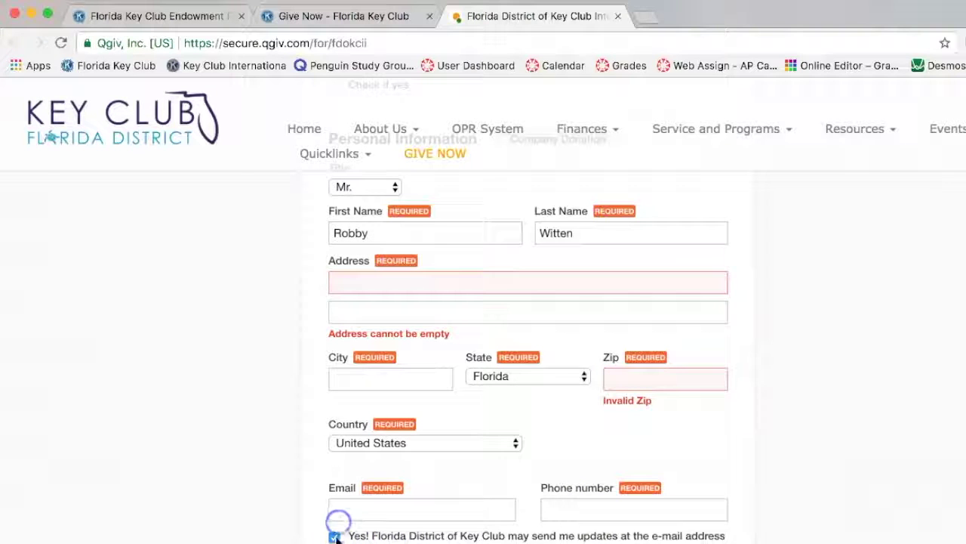
scroll(338, 538, down, 3)
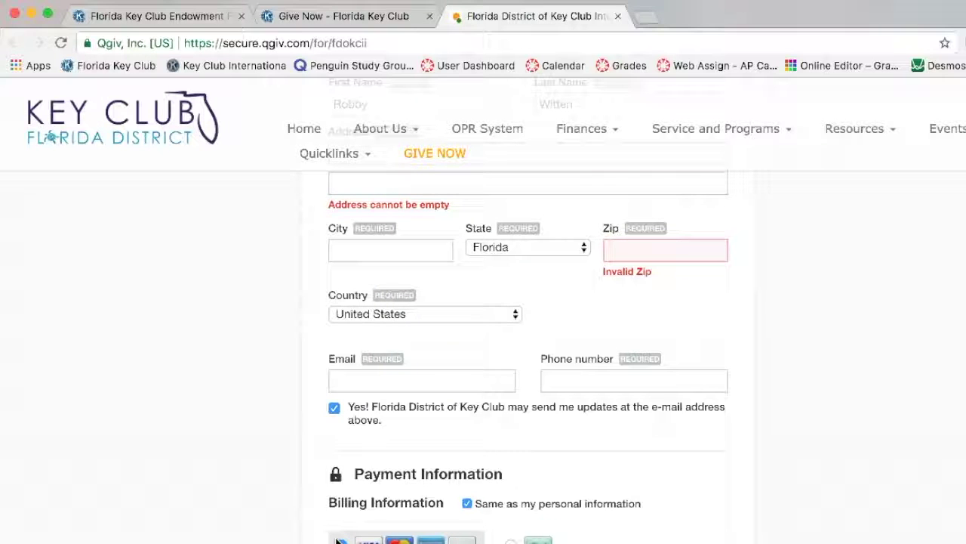
Try eCheck, then settle on credit card as the payment method.
scroll(339, 539, down, 4)
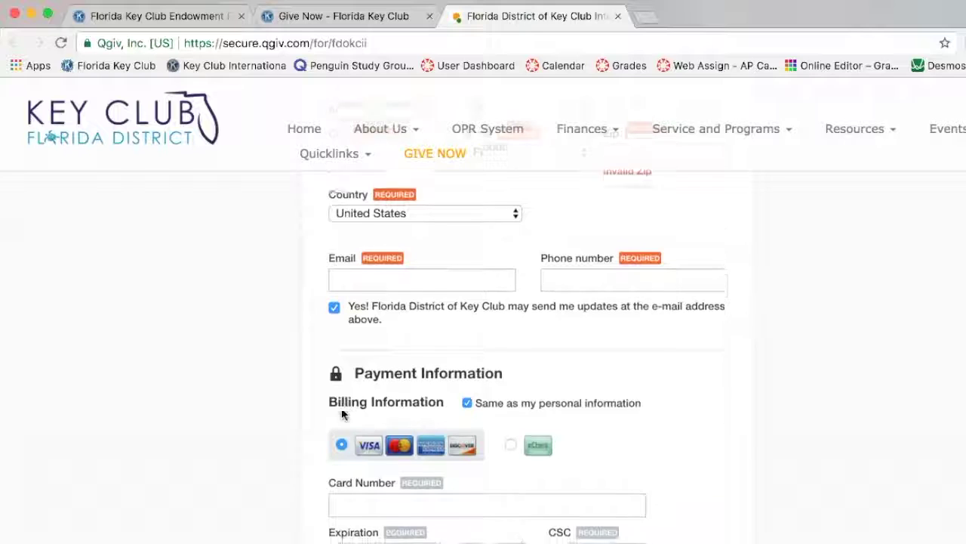
click(368, 430)
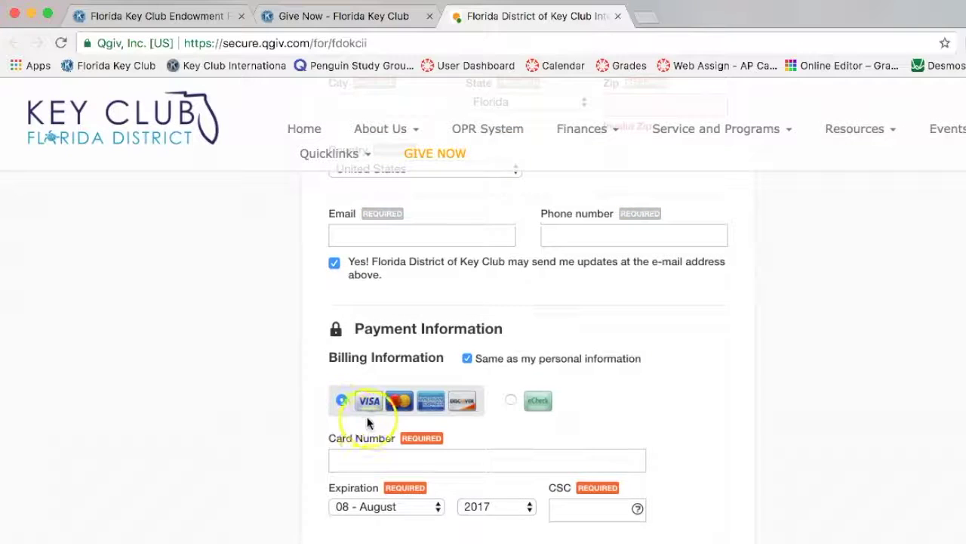
scroll(373, 425, down, 1)
scroll(373, 425, down, 1)
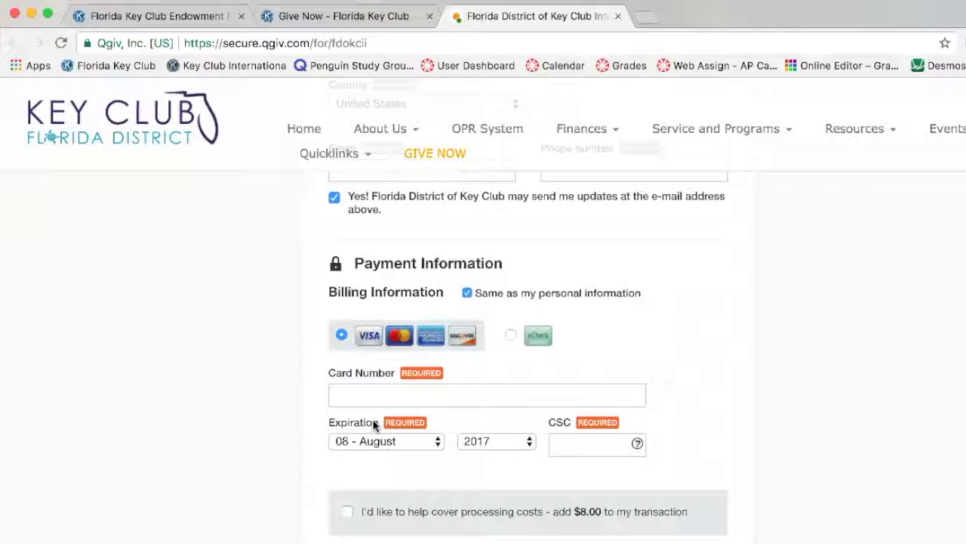
click(363, 394)
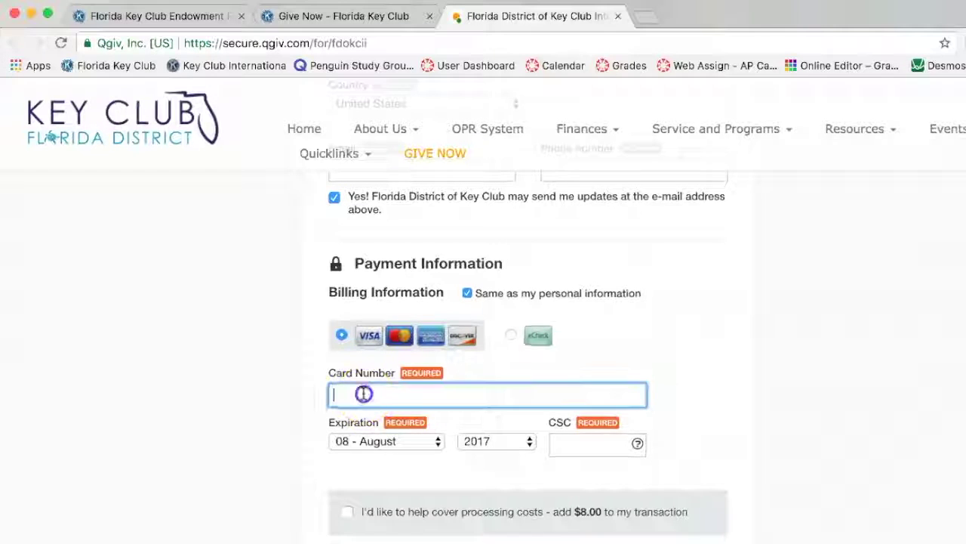
click(512, 335)
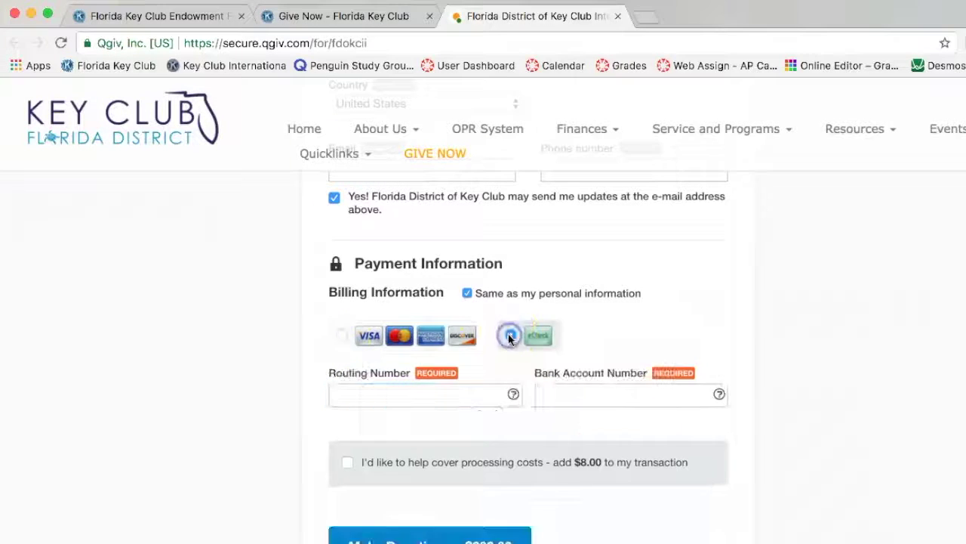
mouse_move(514, 394)
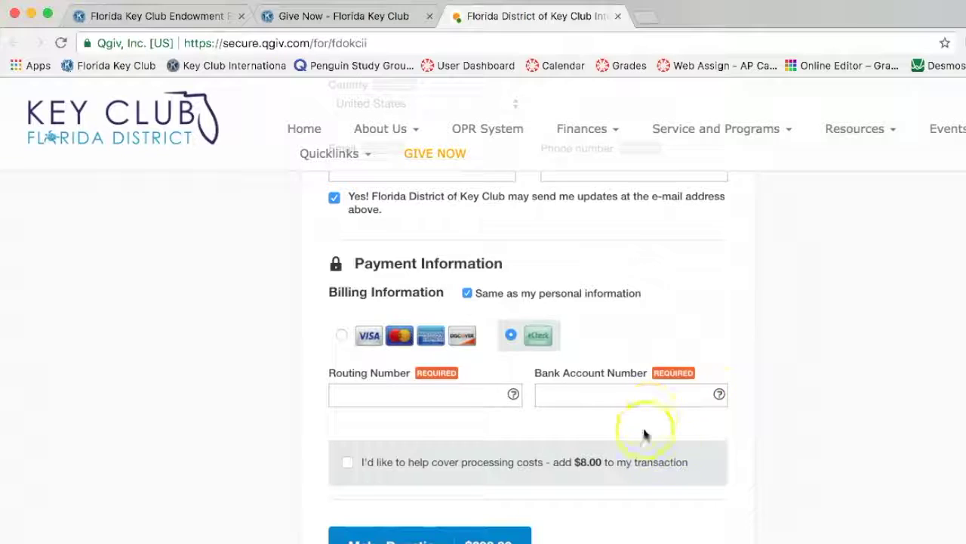
click(341, 334)
click(374, 392)
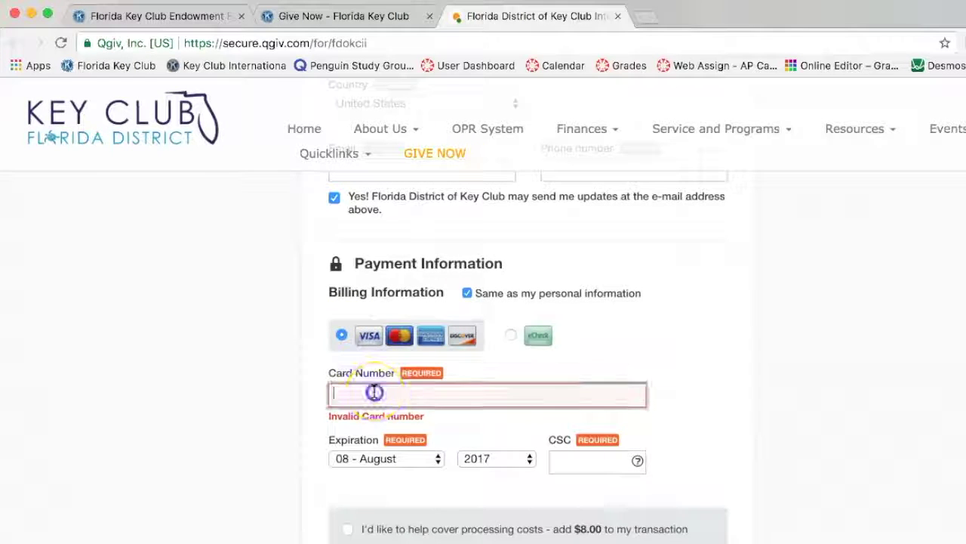
Set the card expiration date to 08 - August 2020.
click(393, 458)
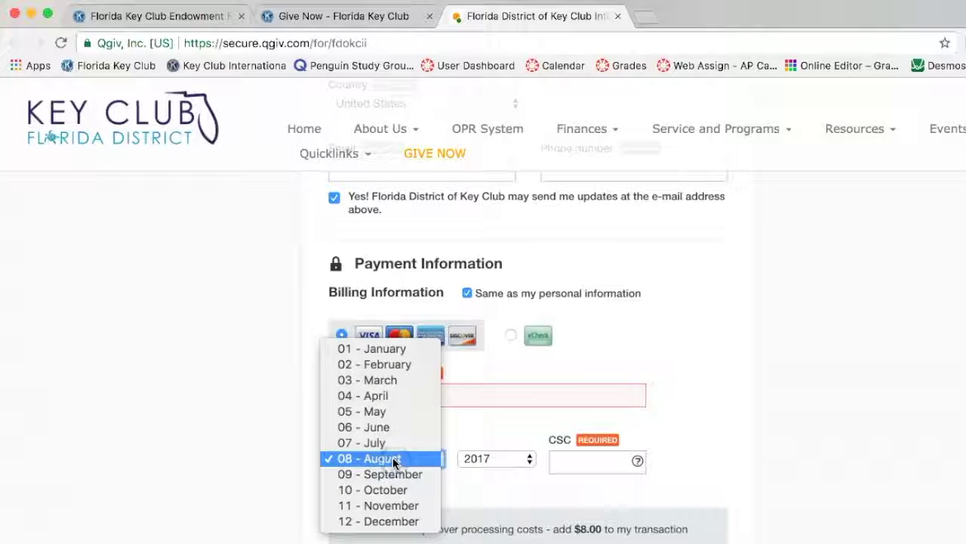
click(394, 458)
click(484, 458)
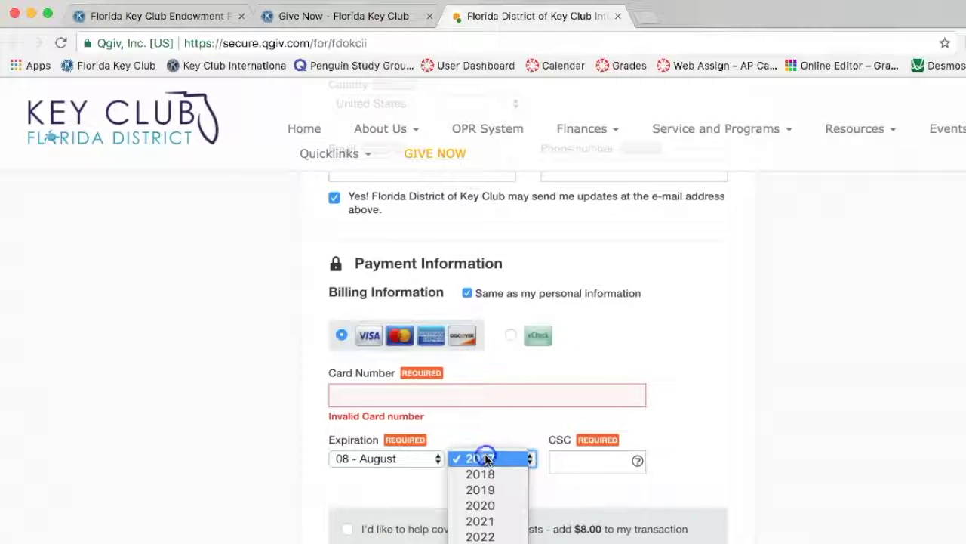
click(484, 511)
click(566, 466)
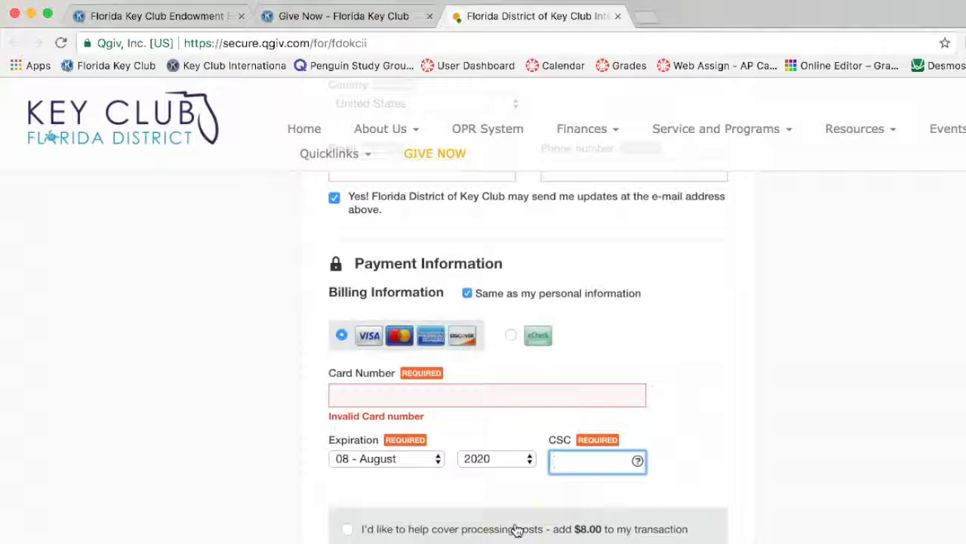
click(491, 471)
Opt in to cover the $8.00 processing fee, raising the total to $208.00.
scroll(490, 468, down, 2)
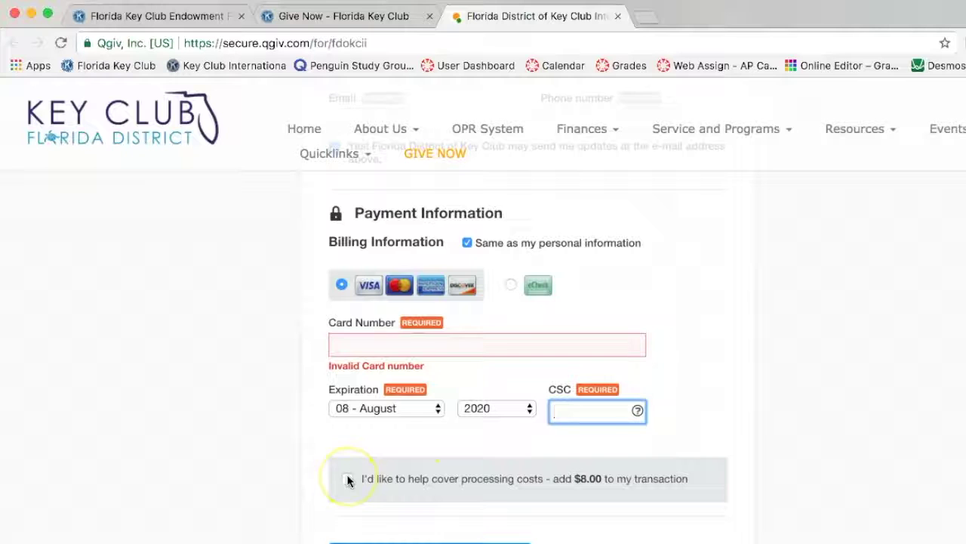
click(348, 481)
click(348, 508)
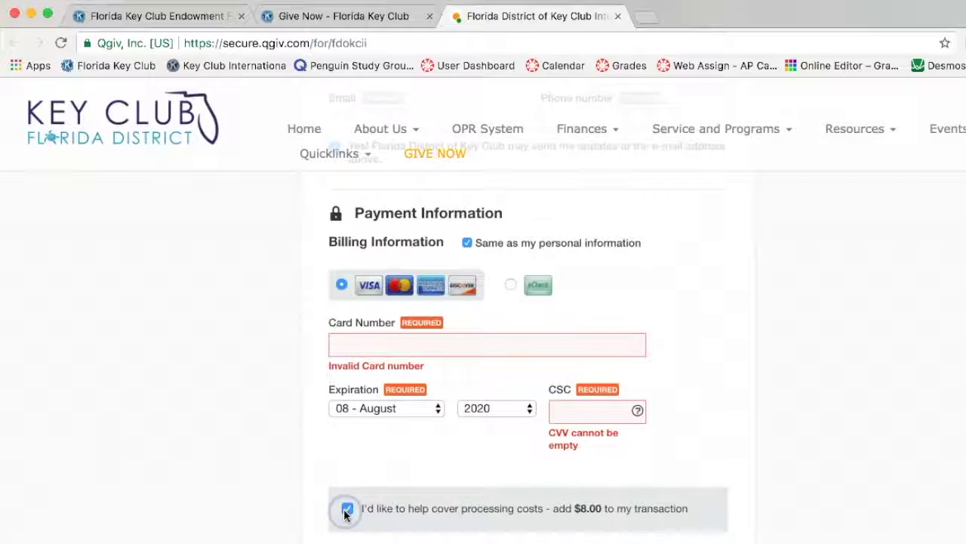
Submit the $208.00 donation with Make Donation.
scroll(347, 508, down, 2)
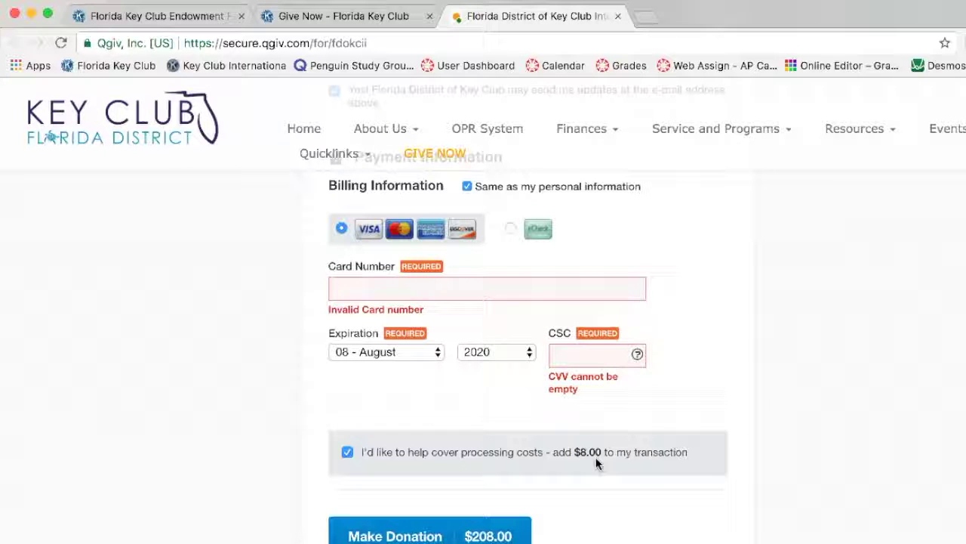
scroll(596, 457, down, 4)
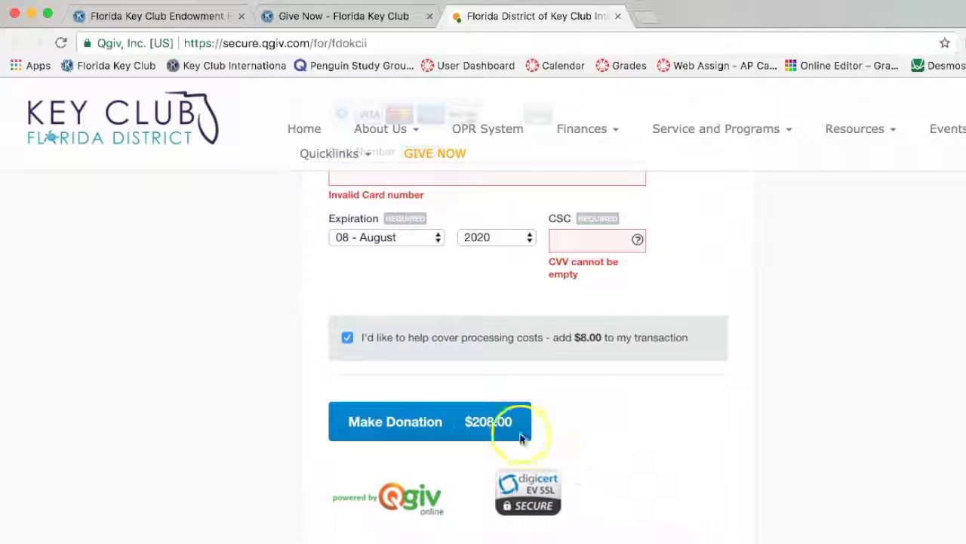
click(419, 436)
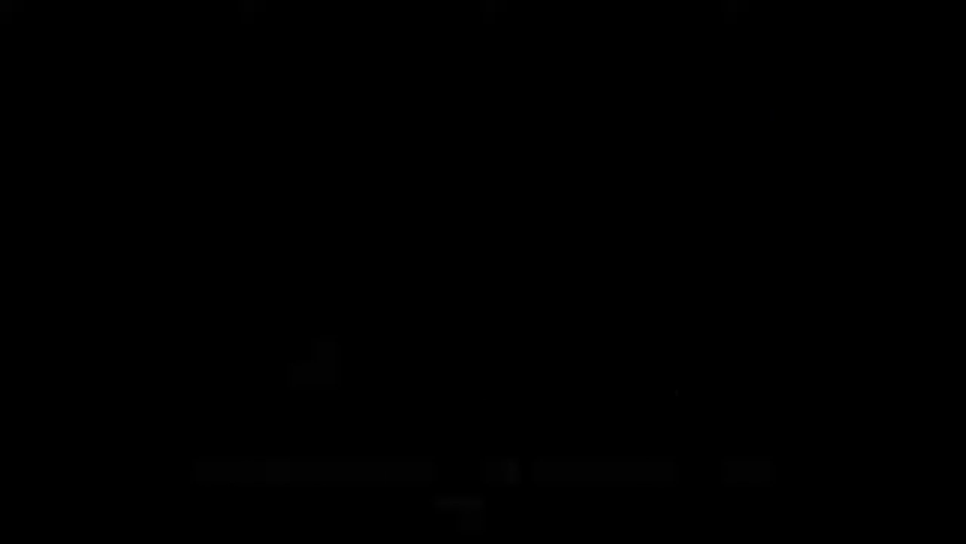